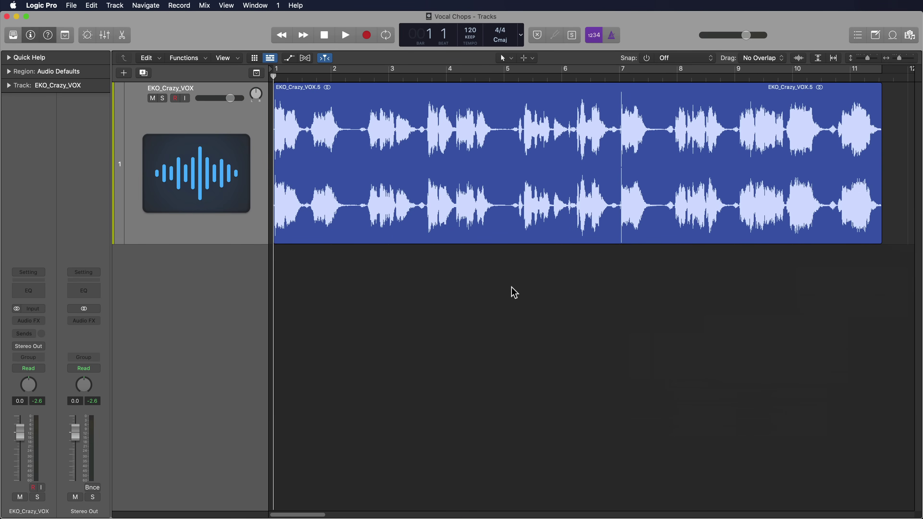
Listen to the vocal, then split out the section from bar 5 to bar 7.
key("space")
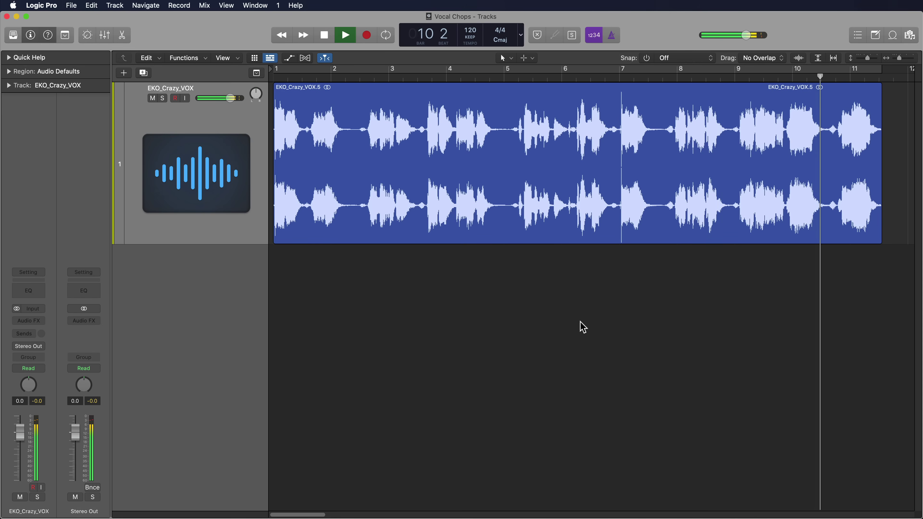
key("space")
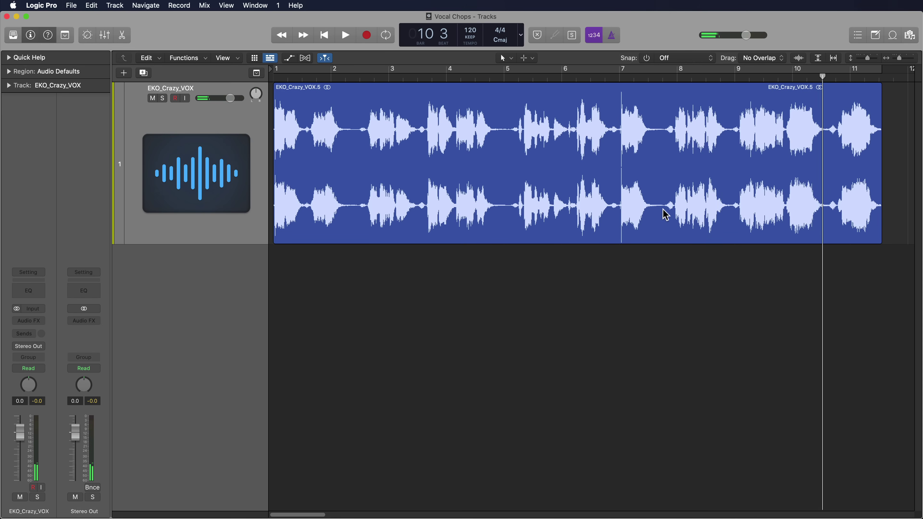
left_click_drag(509, 134, 730, 162)
left_click(661, 160)
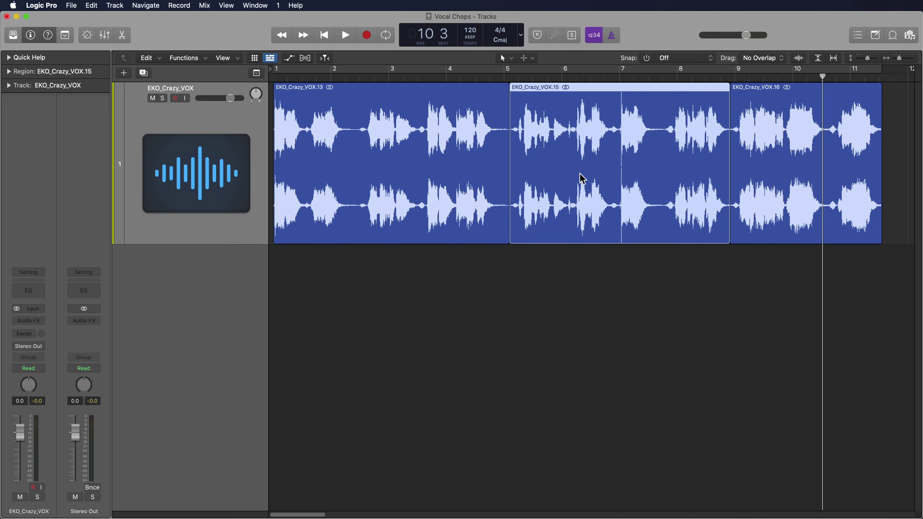
Delete the outer regions and move EKO_Crazy_VOX.15 to bar 1 with the playhead at the start.
left_click(480, 179)
key("Delete")
left_click(782, 158)
key("Delete")
left_click(661, 177)
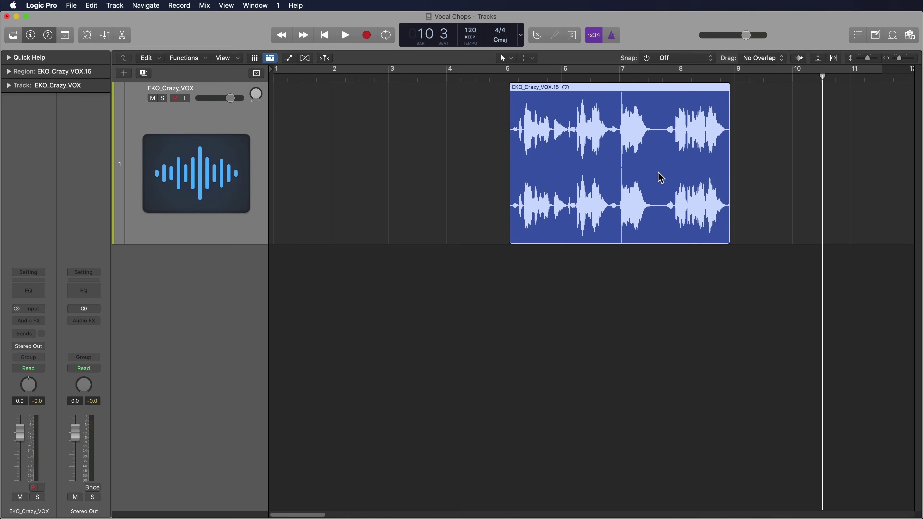
left_click_drag(660, 178, 375, 182)
left_click(573, 175)
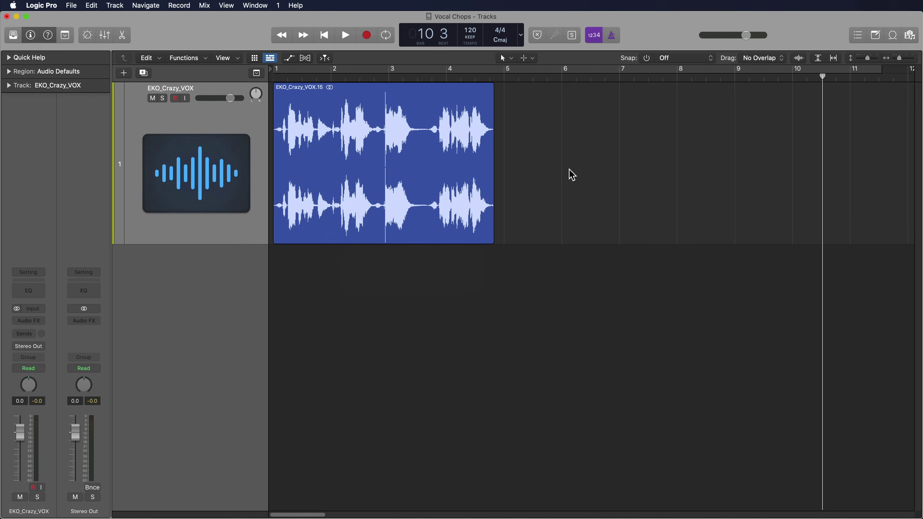
key("Return")
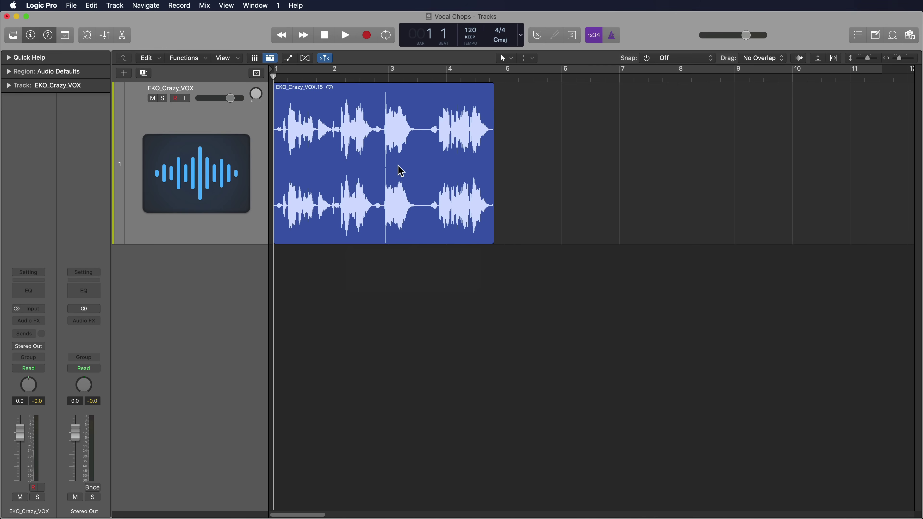
left_click(401, 170)
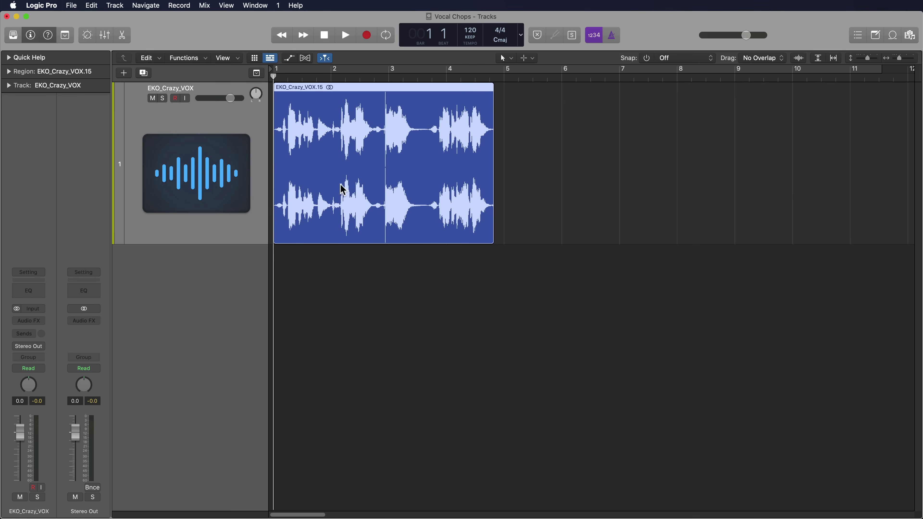
Drop the EKO_Crazy_VOX.15 region onto Quick Sampler (Optimized) to create a sliced sampler track.
left_click_drag(380, 171, 224, 336)
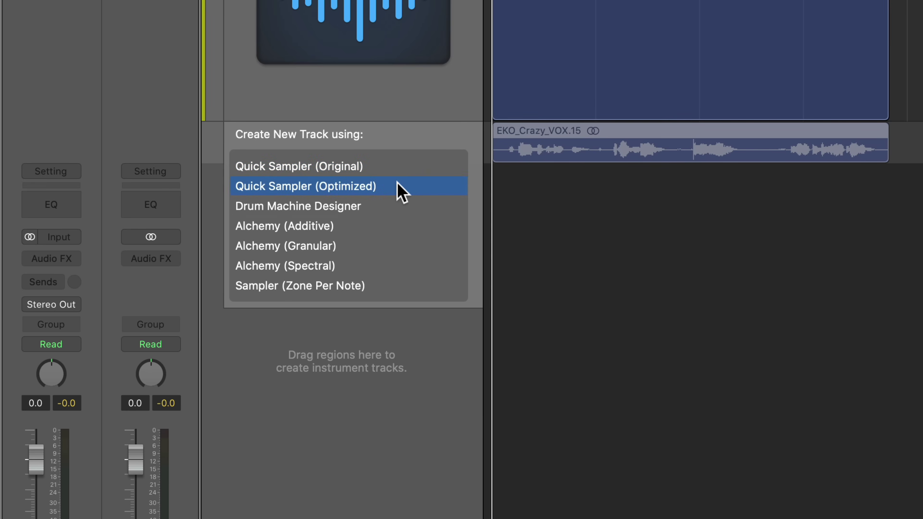
left_click_drag(402, 191, 402, 191)
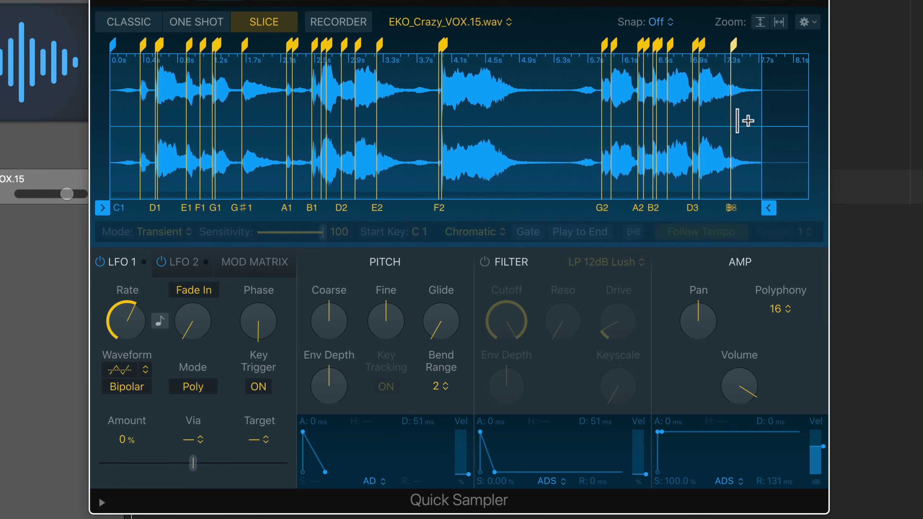
left_click(127, 23)
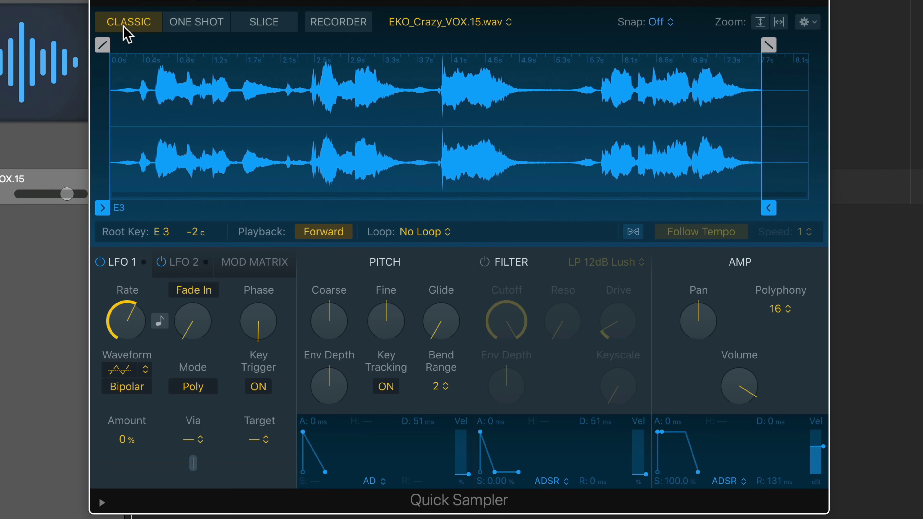
left_click(195, 22)
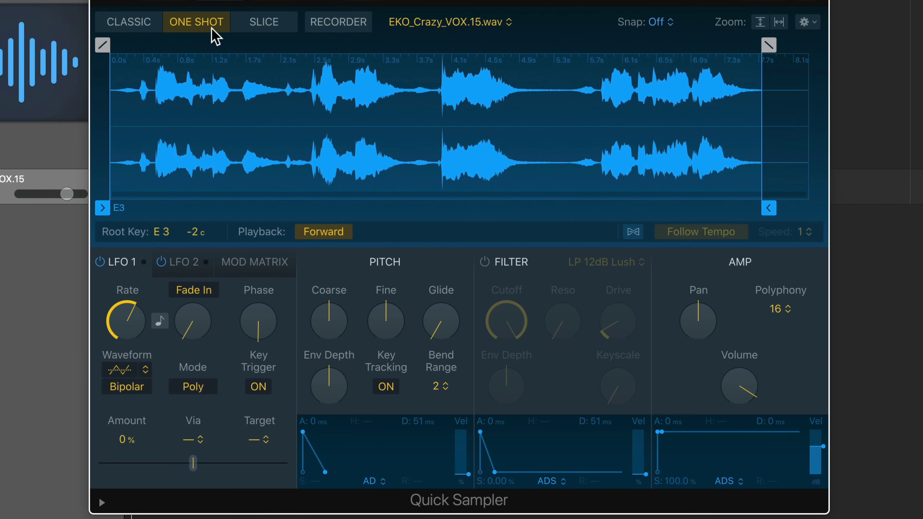
left_click(255, 29)
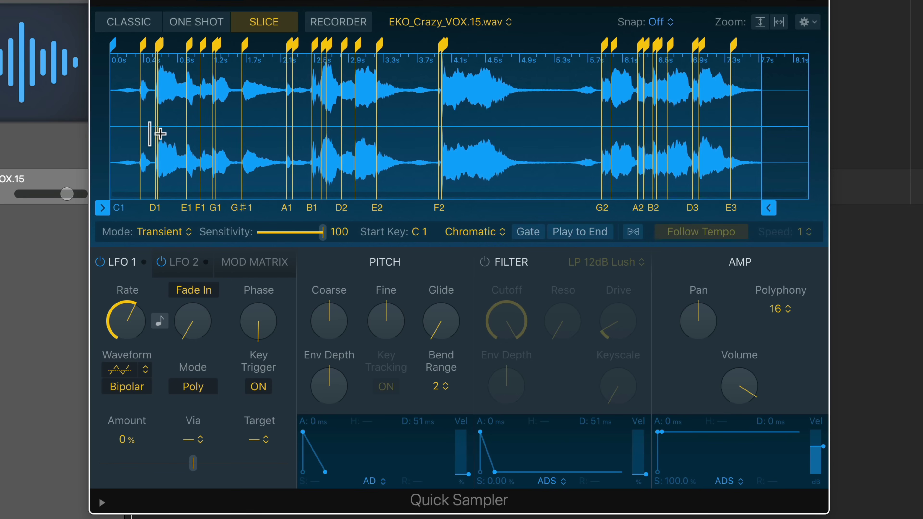
Zoom into the waveform and remove the stray slice points at about 0.52, 1.24 and 1.05 s.
scroll(153, 125, "up", 4)
scroll(159, 126, "up", 5)
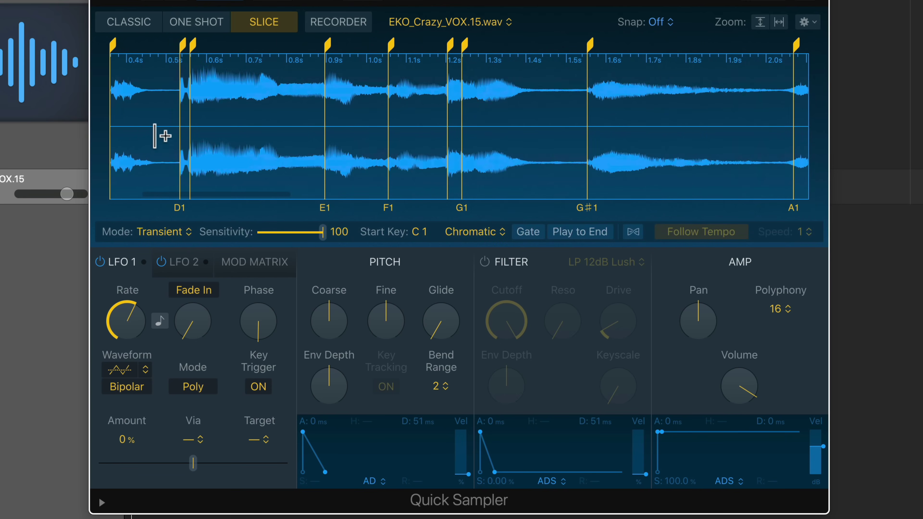
scroll(171, 142, "down", 3)
scroll(179, 145, "up", 5)
double_click(183, 44)
double_click(527, 48)
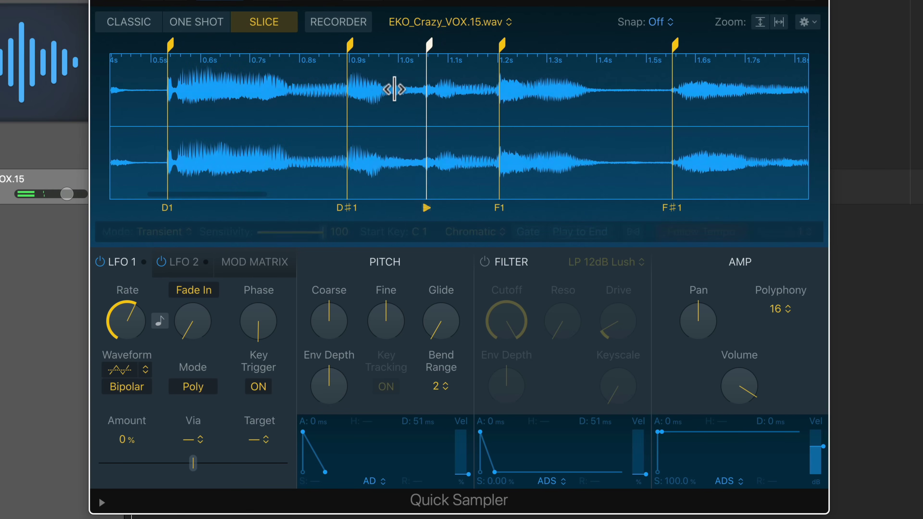
double_click(428, 46)
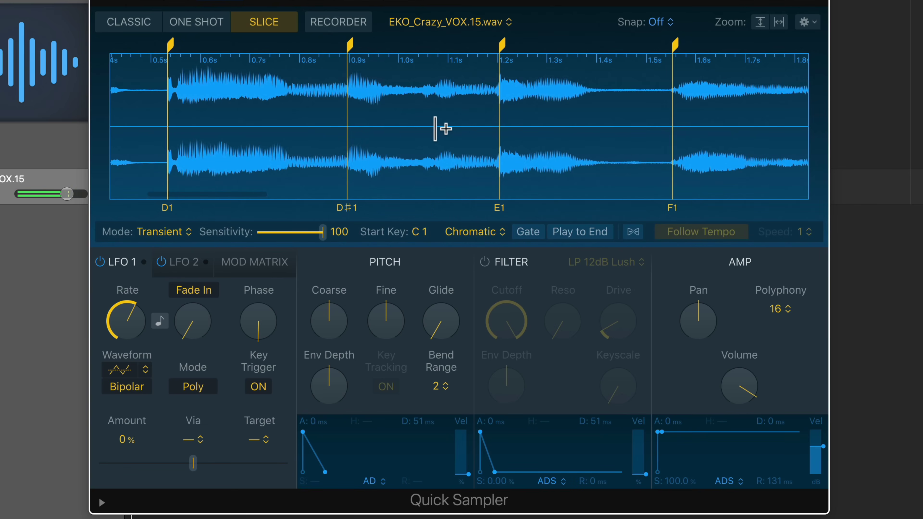
Add and fine-tune a new G1 slice point near 2.14 s, auditioning the neighbouring slices.
left_click(517, 124)
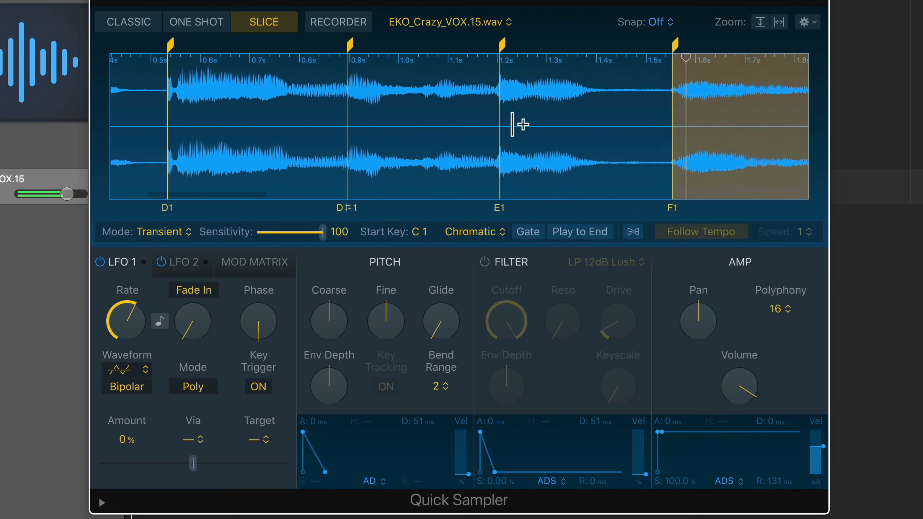
scroll(367, 83, "right", 10)
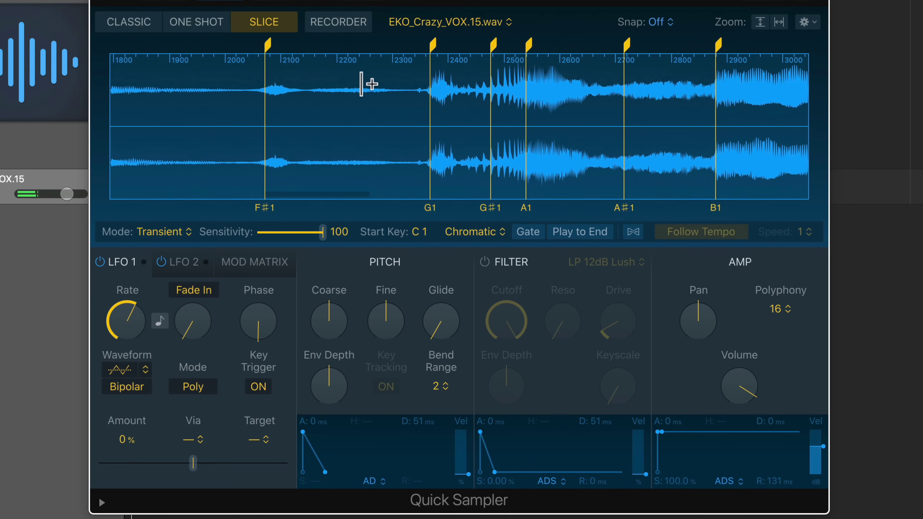
left_click(304, 77)
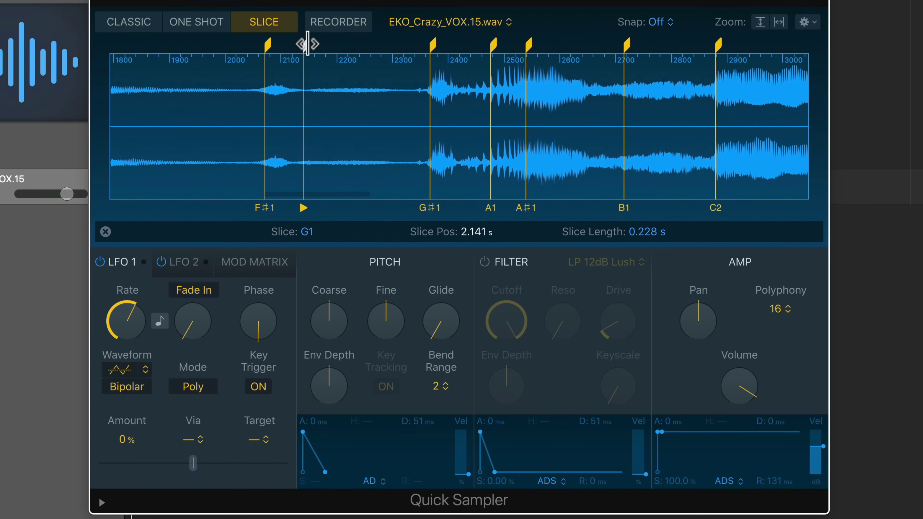
mouse_move(307, 44)
left_mouse_down()
mouse_move(412, 58)
mouse_move(313, 68)
mouse_move(392, 75)
mouse_move(312, 77)
left_mouse_up()
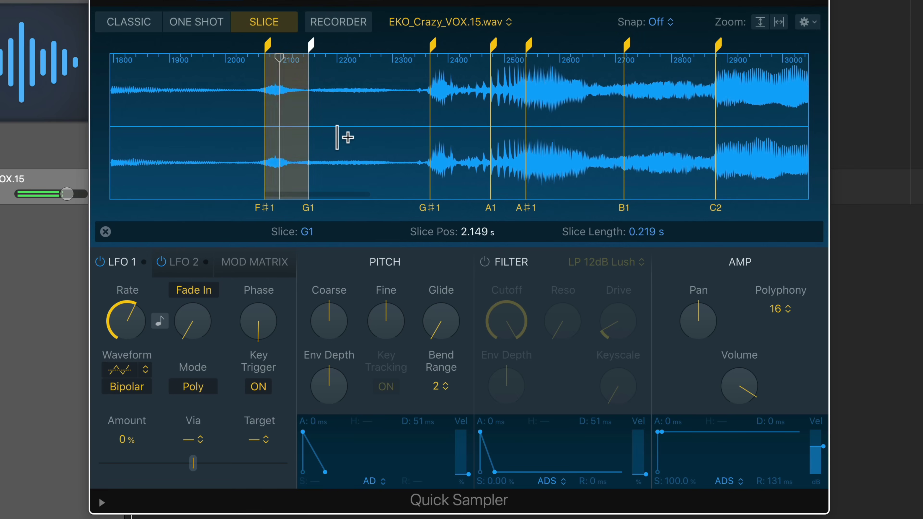
left_click(263, 118)
left_click(337, 137)
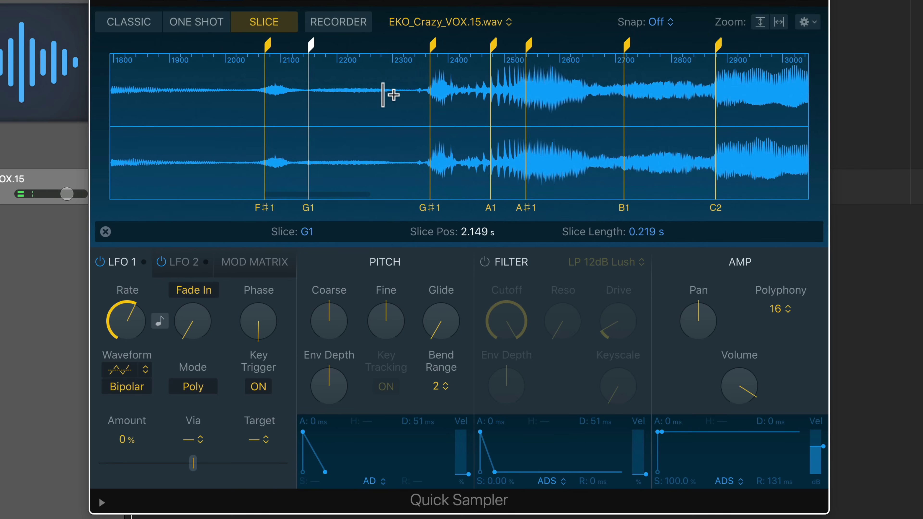
left_click(496, 46)
Replace the old A1 slice points with new ones at 2.441 s and 2.656 s.
double_click(492, 44)
left_click(530, 43)
double_click(532, 42)
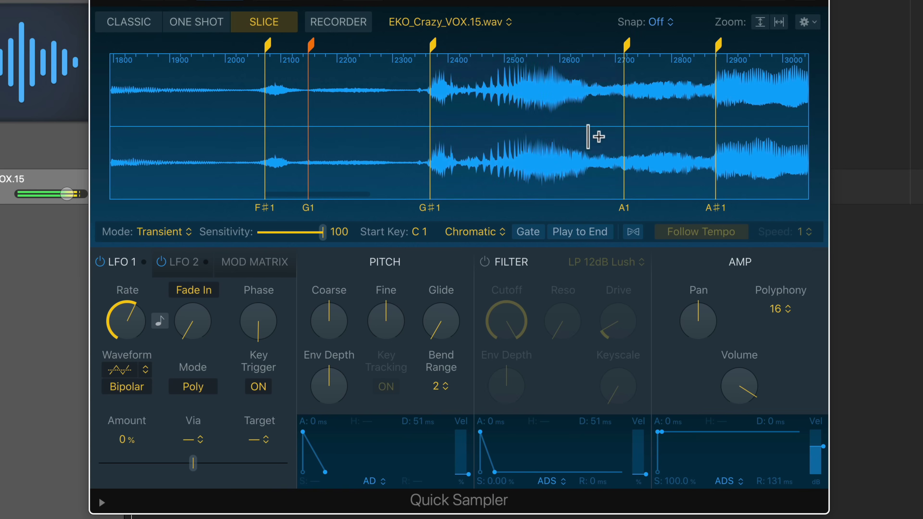
left_click(472, 80)
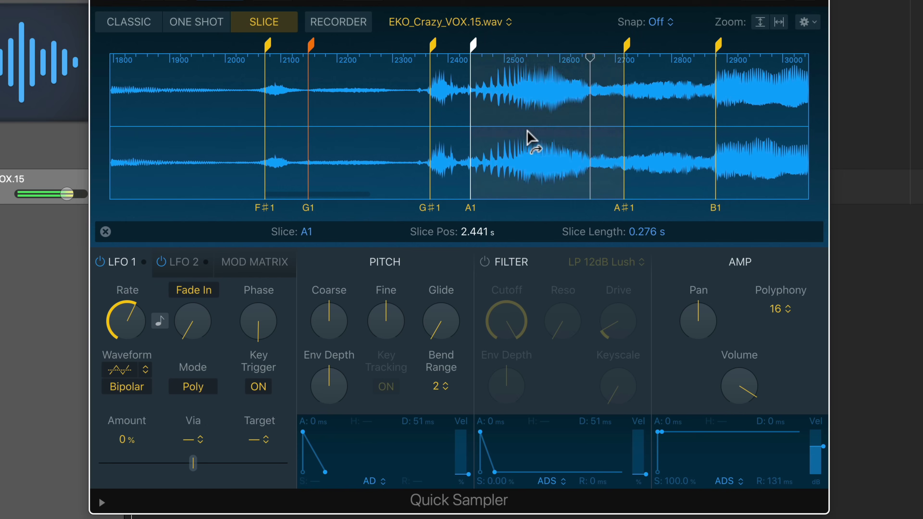
left_click(591, 58)
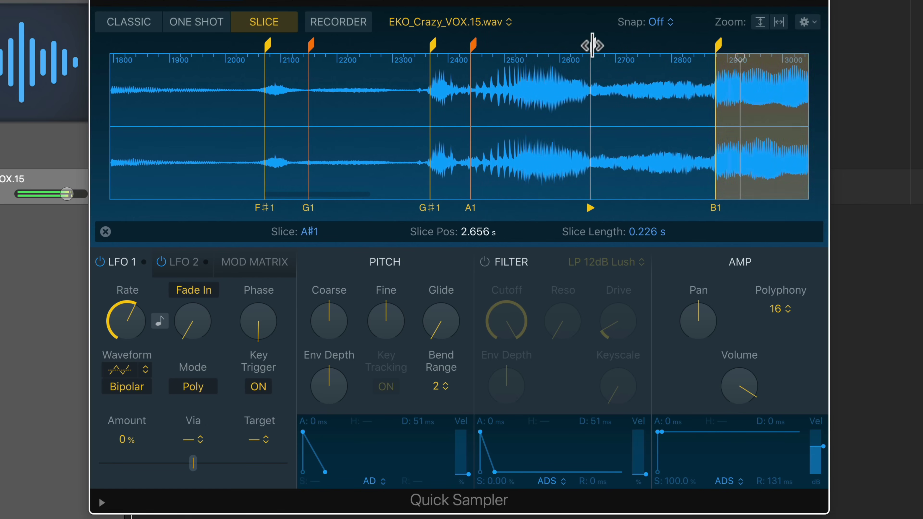
Set the Quick Sampler Polyphony to Mono and close its window.
scroll(571, 97, "down", 5)
scroll(572, 98, "down", 5)
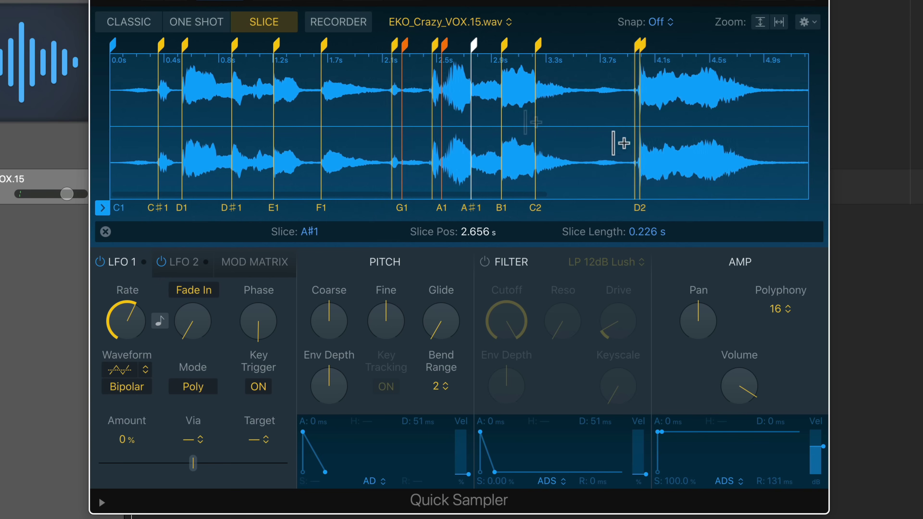
scroll(536, 122, "down", 5)
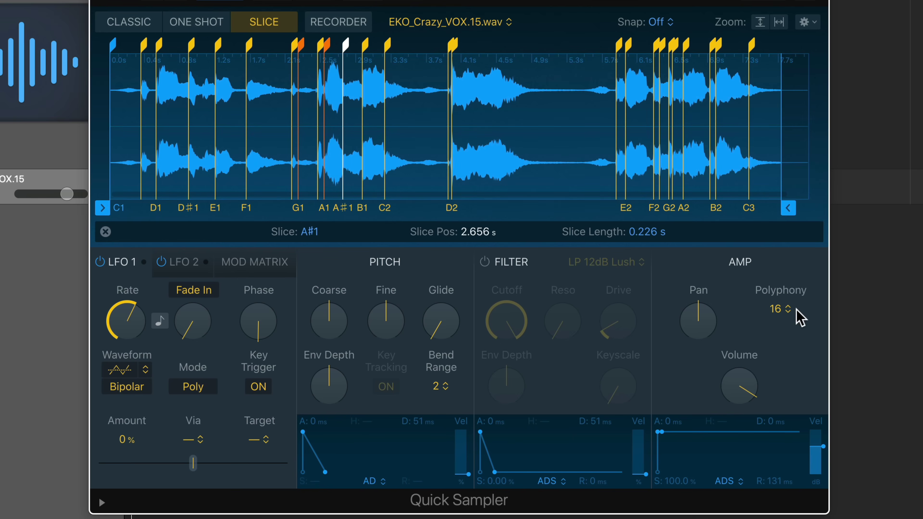
left_click(780, 309)
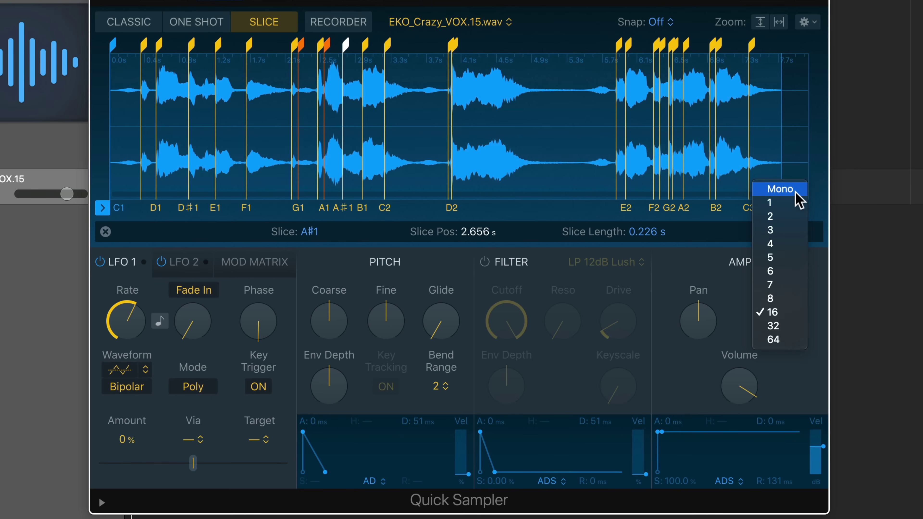
left_click(799, 200)
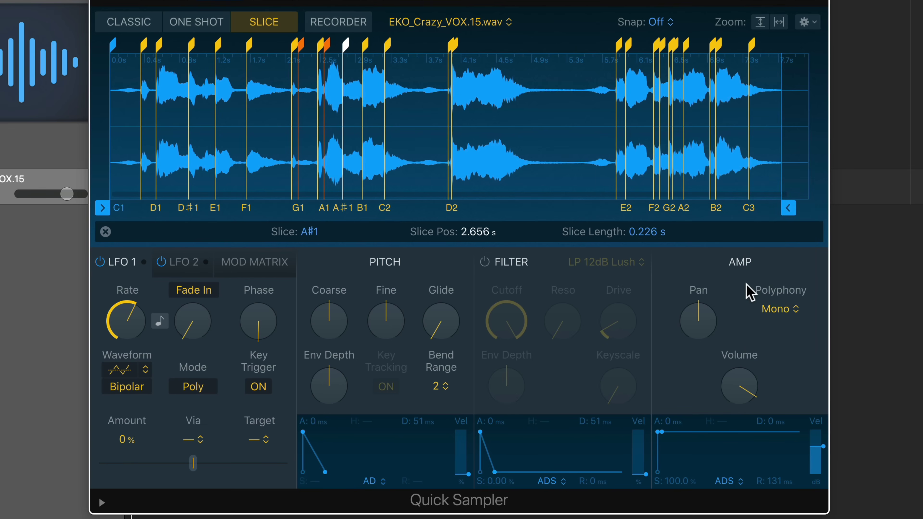
key("super+w")
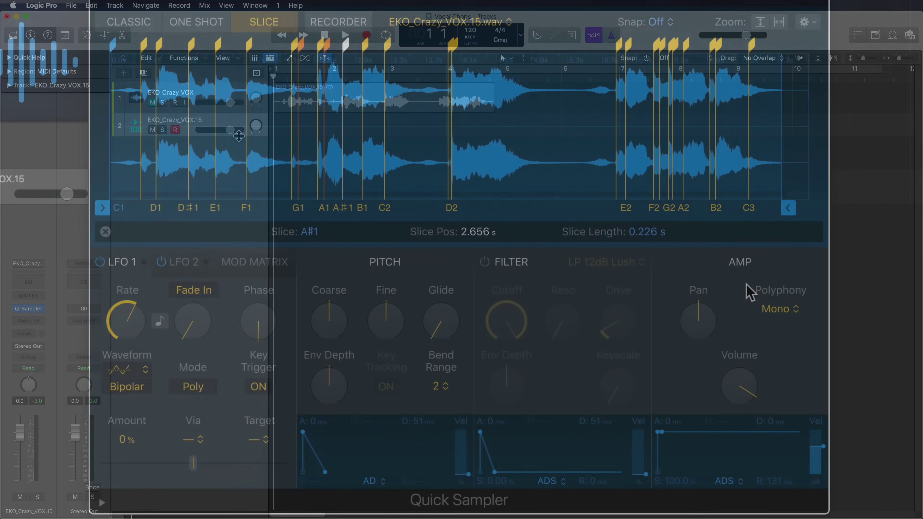
Enlarge track 2, create an empty MIDI region stretched to bar 8, and open it in the Piano Roll.
left_click_drag(222, 305, 256, 327)
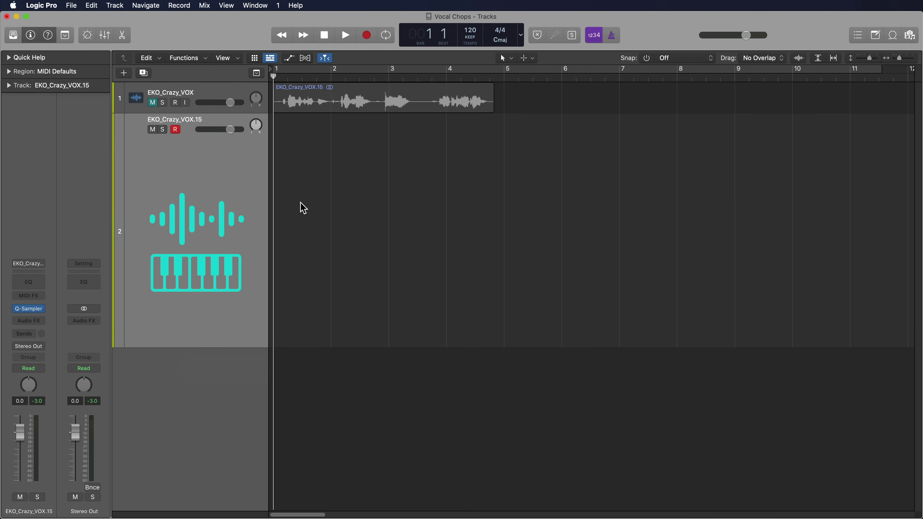
right_click(301, 204)
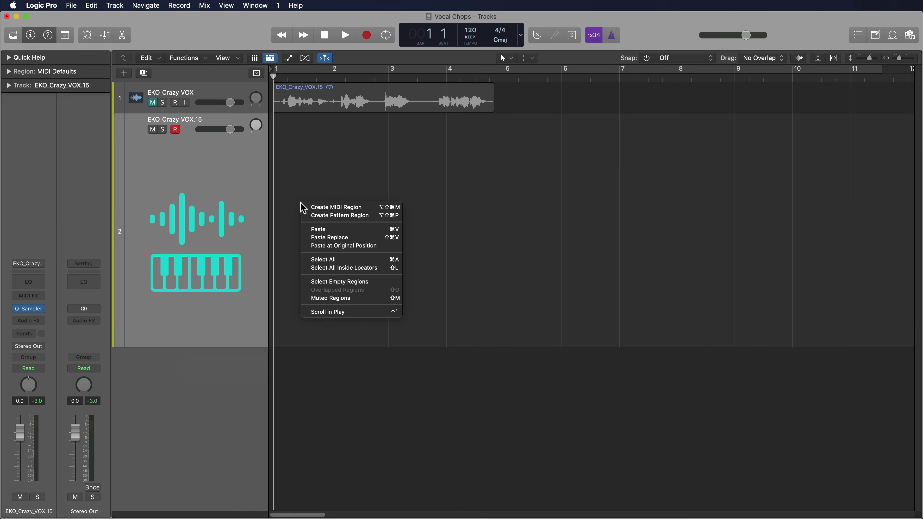
left_click(355, 207)
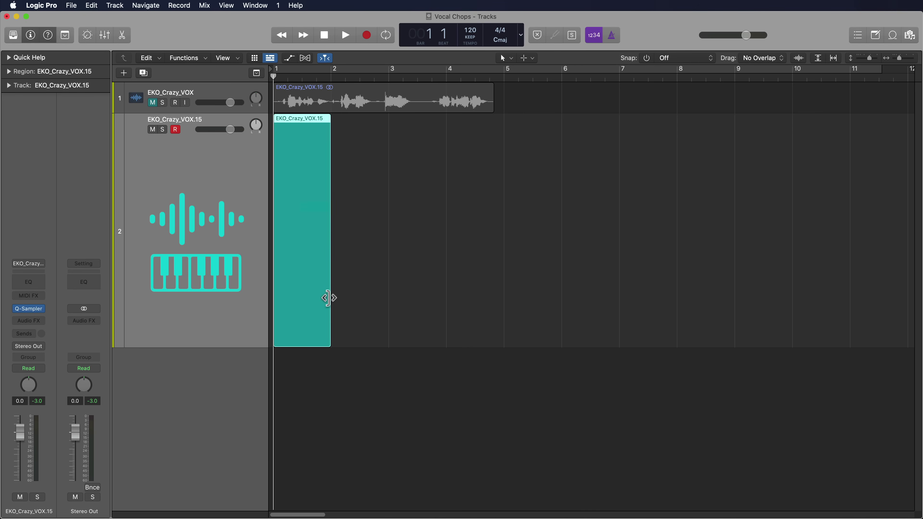
left_click_drag(328, 298, 699, 298)
double_click(431, 249)
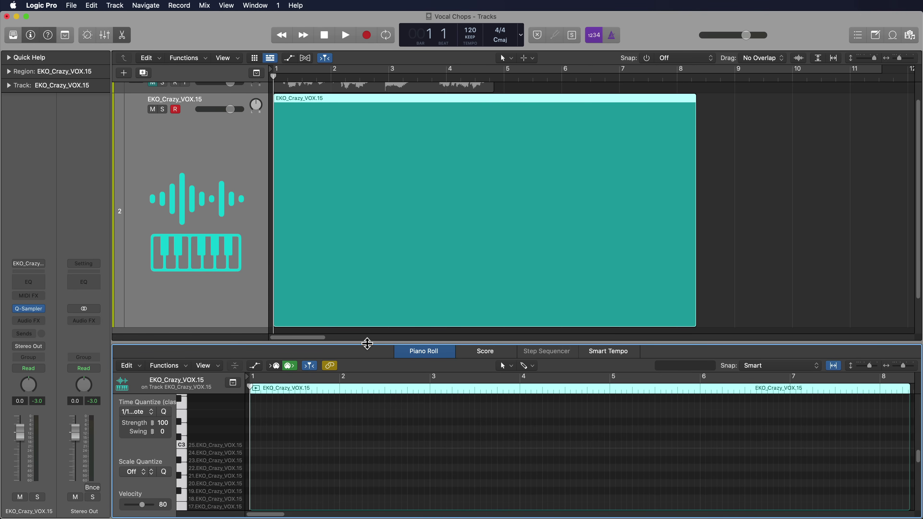
Enlarge the Piano Roll, enable Collapse Mode, and play back the vocal-chop note pattern.
left_click_drag(367, 343, 403, 114)
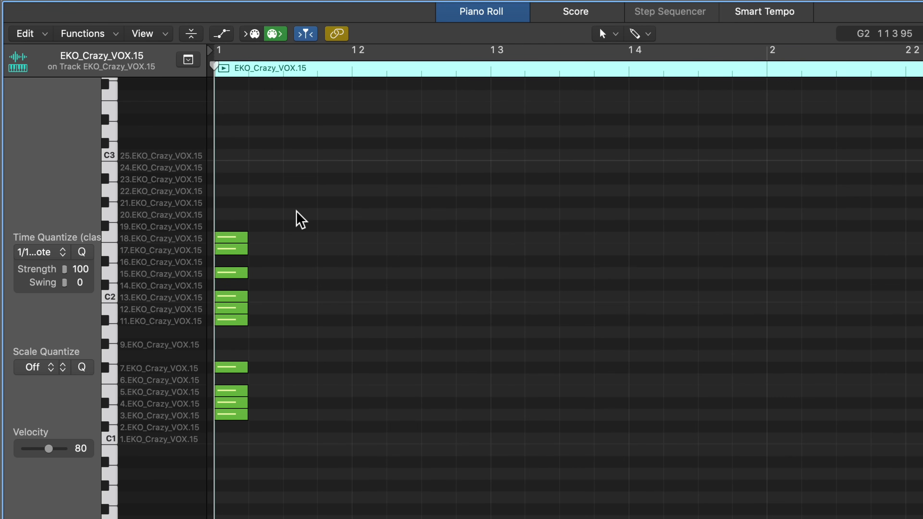
left_click(191, 34)
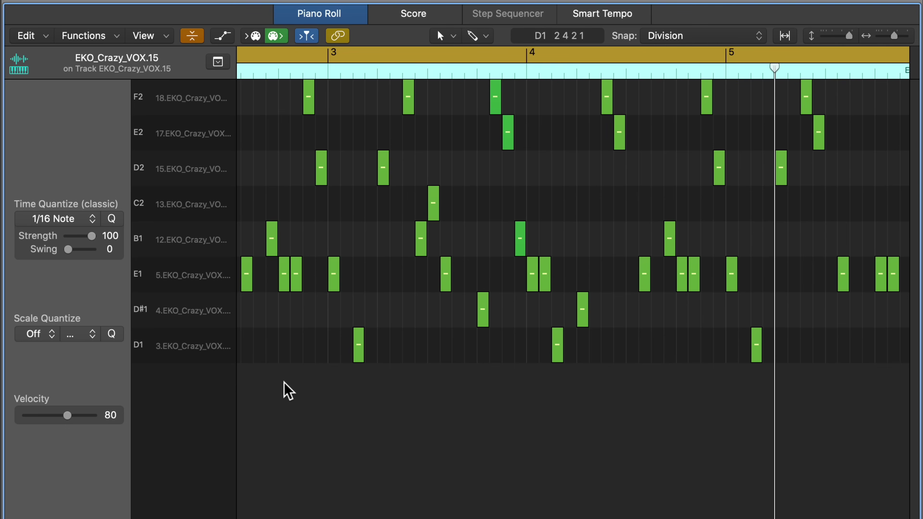
key("space")
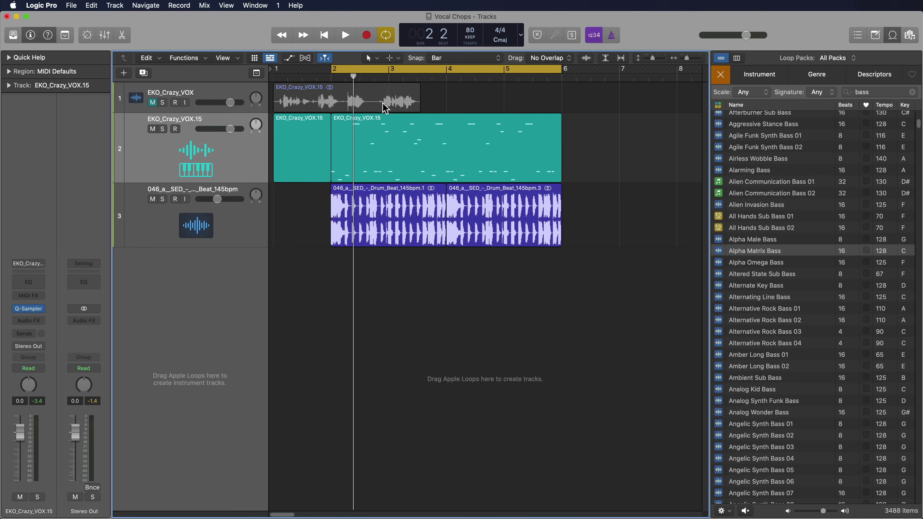
Choose C# minor from the key list in the LCD as the project key.
left_click(501, 40)
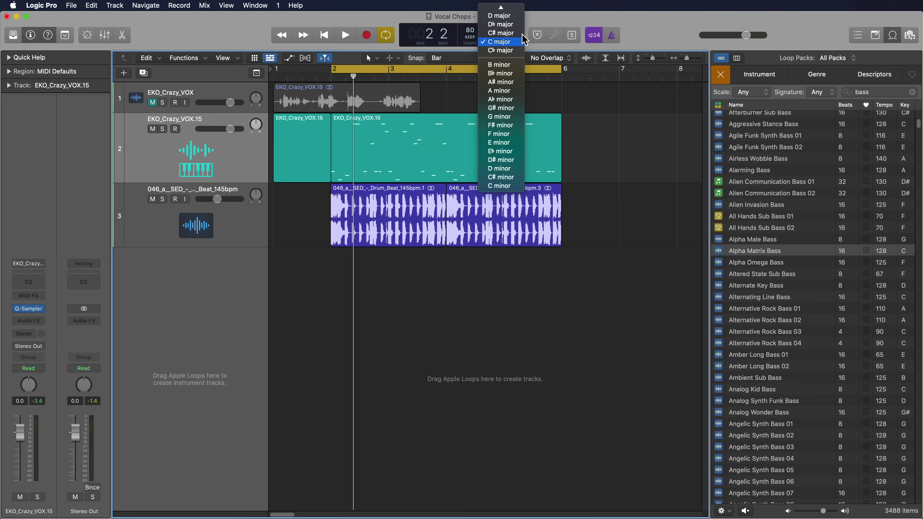
left_click(533, 31)
left_click(511, 46)
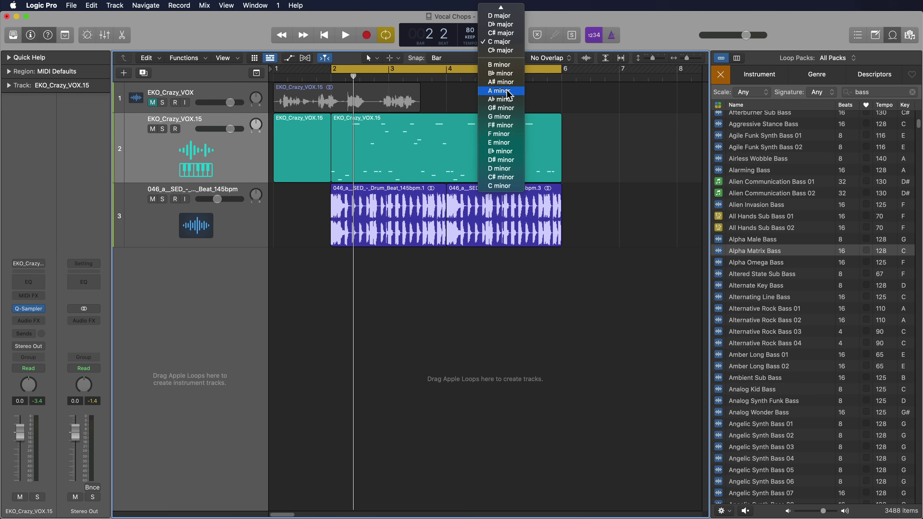
left_click(501, 177)
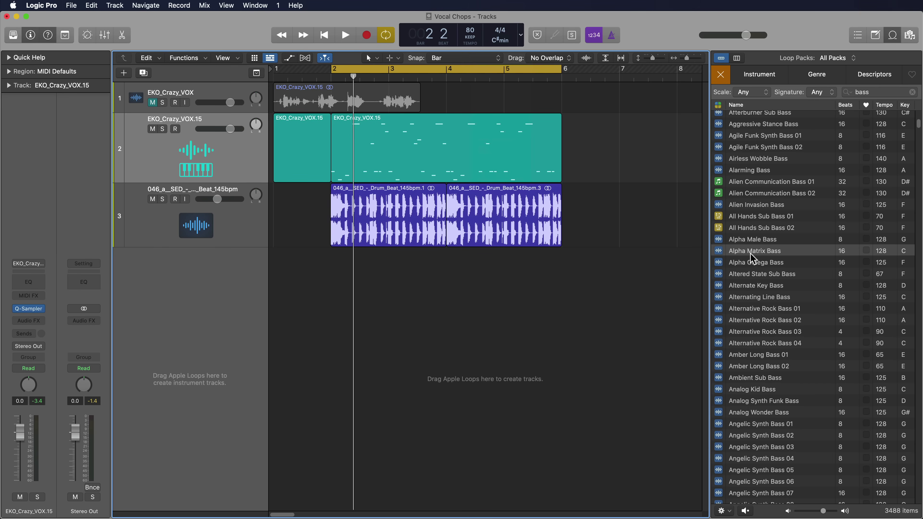
Place the Alpha Matrix Bass loop at bar 2 on a taller track 4 and play.
left_click_drag(744, 255, 317, 306)
left_click_drag(230, 269, 228, 334)
left_click(329, 383)
key("space")
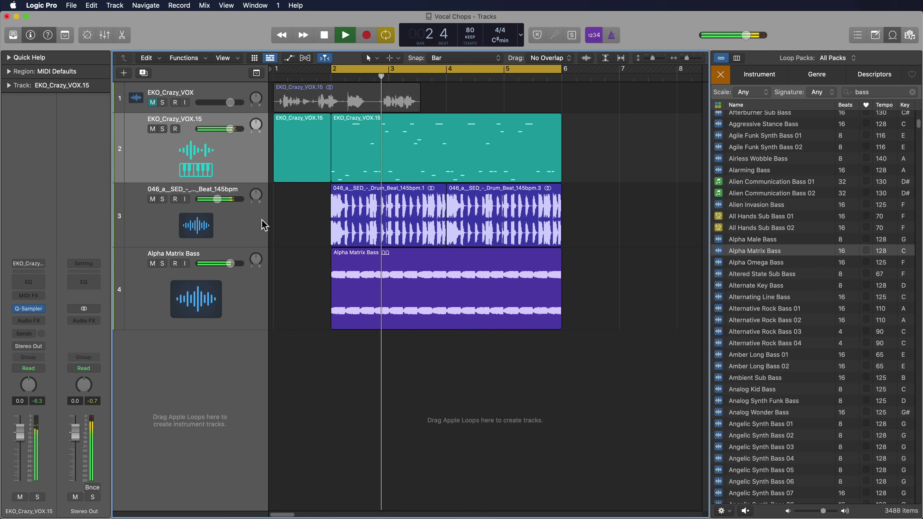
Mute the first vocal-chop region on track 2.
left_click(244, 167)
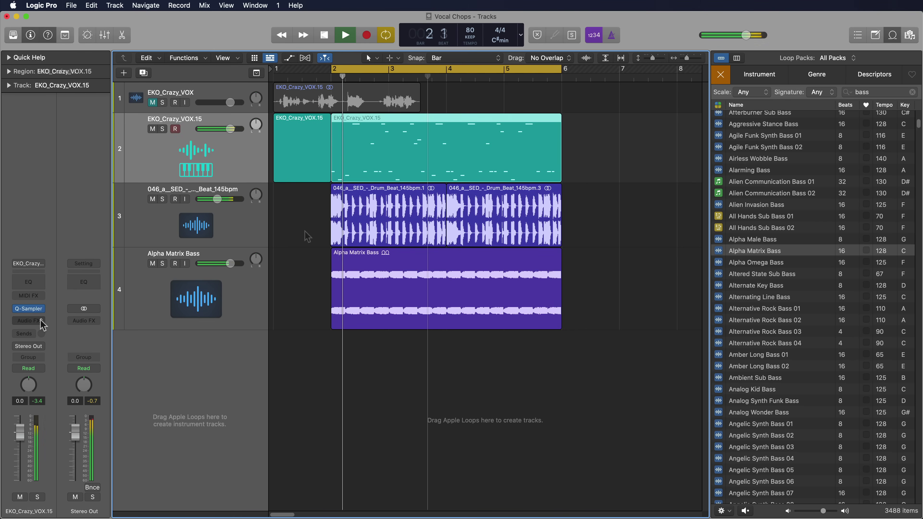
key("space")
left_click(307, 157)
key("ctrl+m")
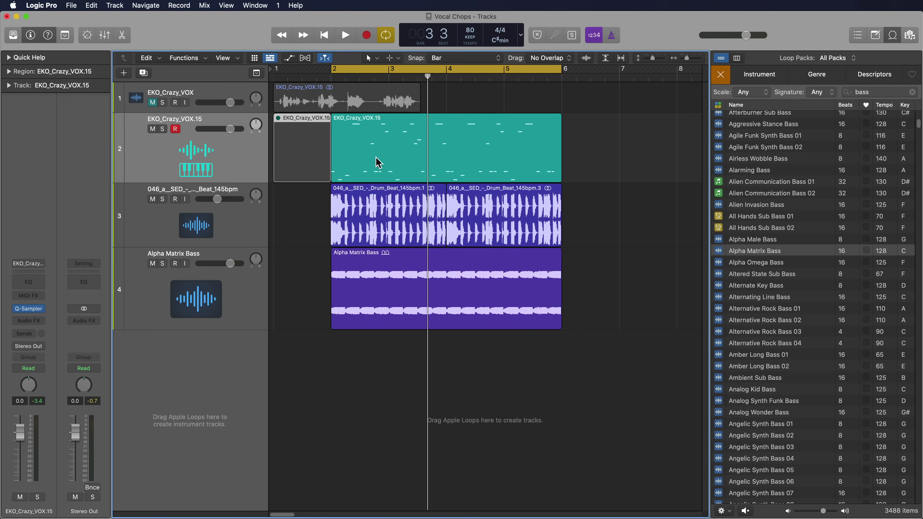
key("Right")
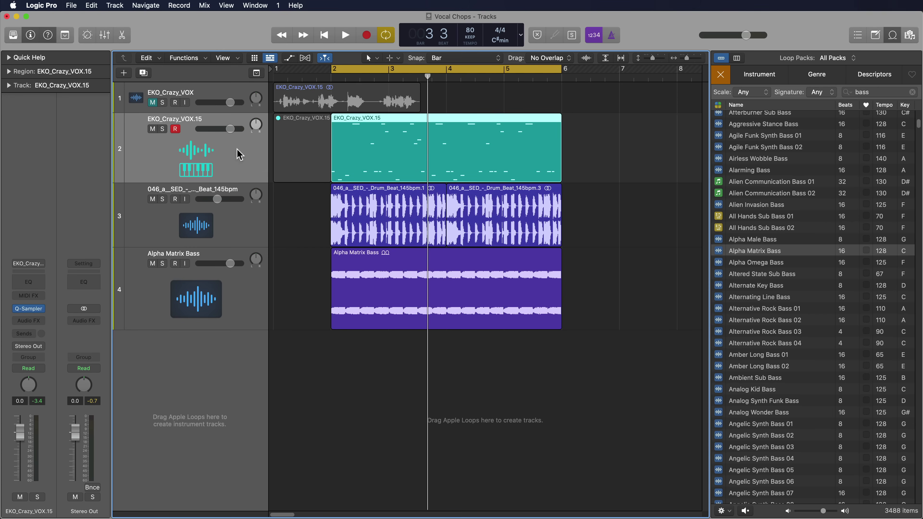
Insert Pitch Correction on the vocal-chop track, set to C# natural minor with 0.00 ms response.
left_click(40, 322)
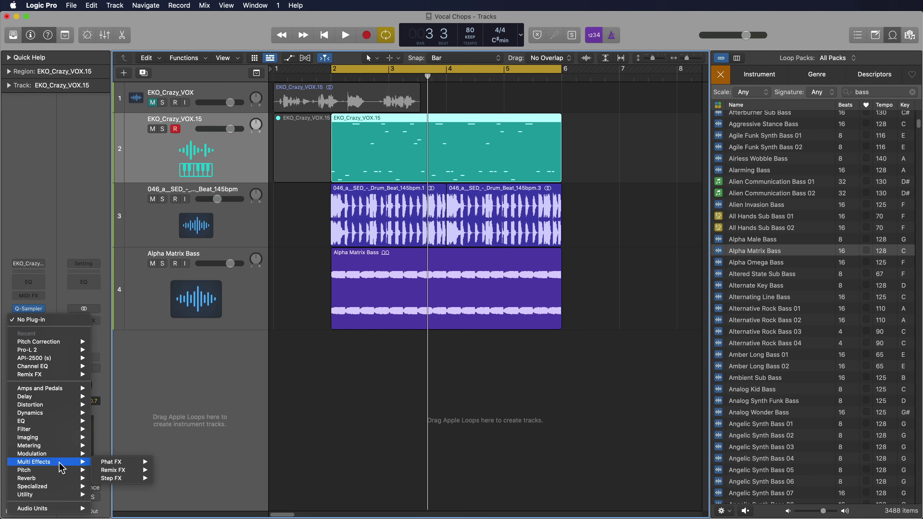
mouse_move(59, 473)
left_click(198, 470)
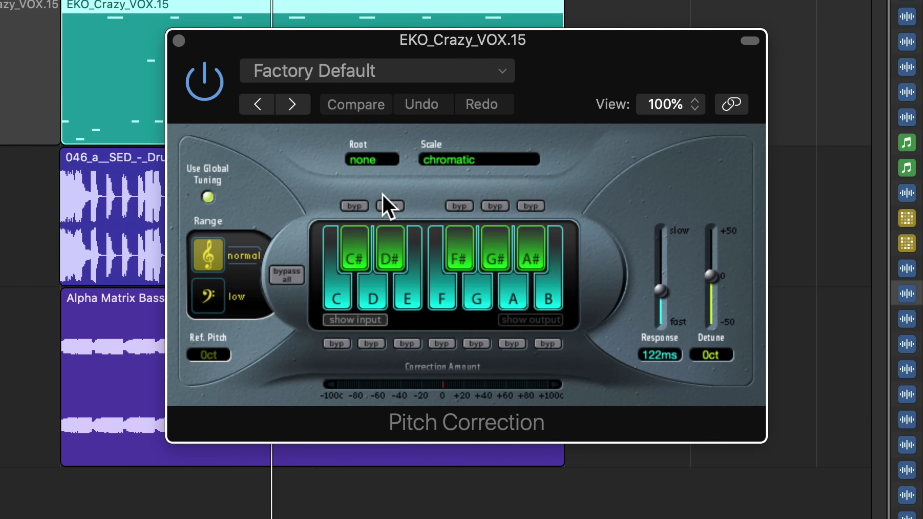
left_click(505, 157)
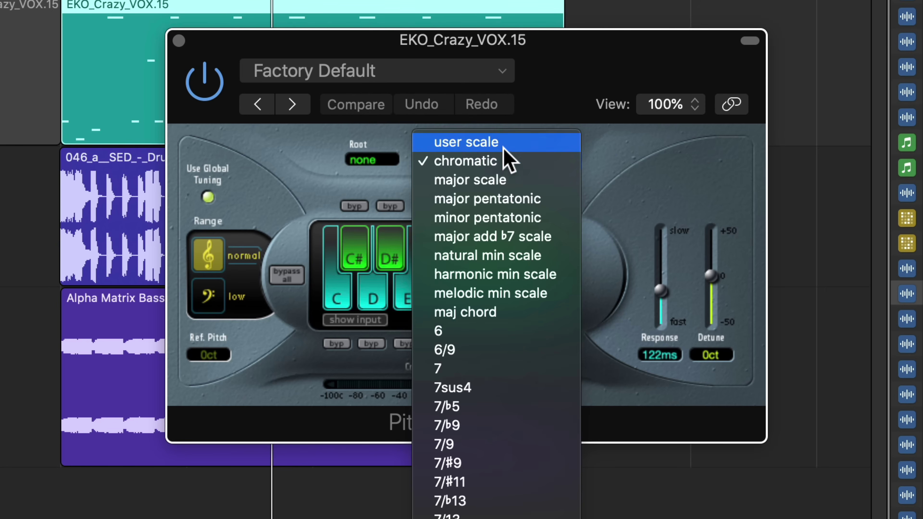
left_click(534, 256)
left_click(363, 150)
left_click(381, 179)
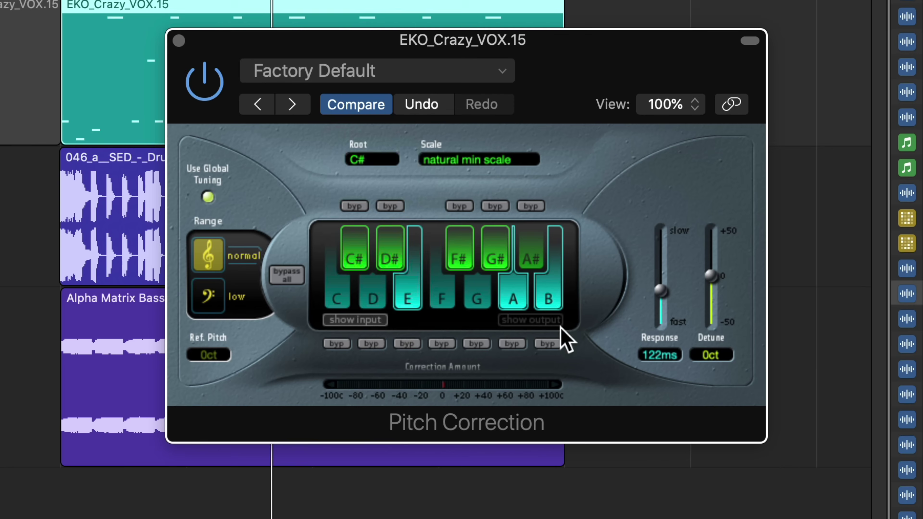
left_click_drag(668, 298, 618, 502)
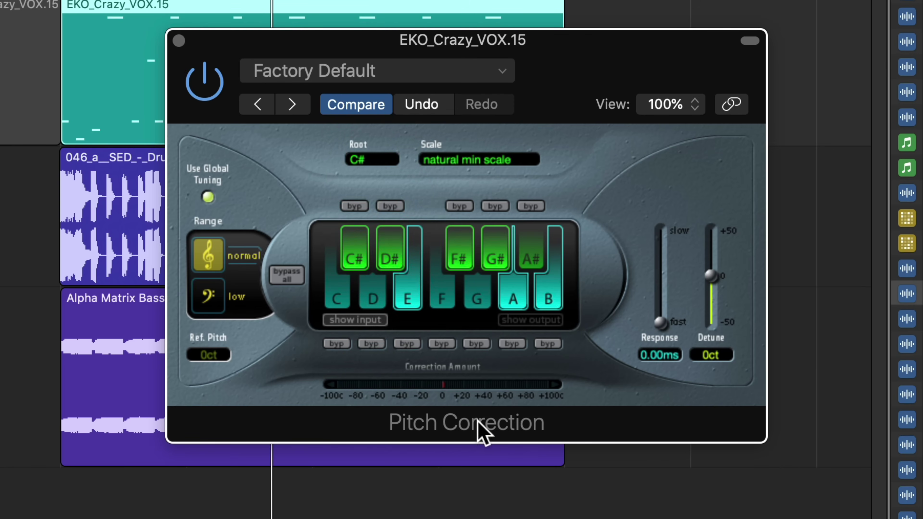
Reposition the Pitch Correction window, shrink the tracks, play, and disarm recording on track 2.
left_click_drag(222, 58, 228, 84)
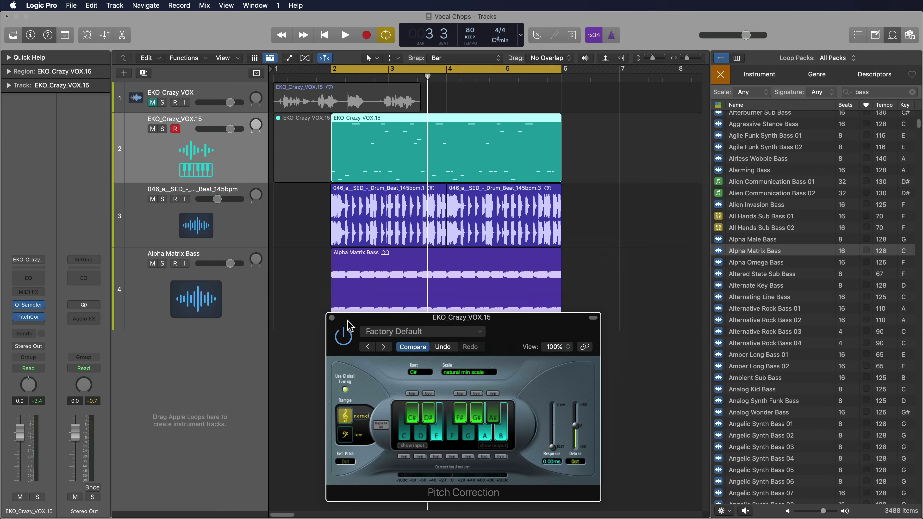
left_click_drag(347, 320, 342, 313)
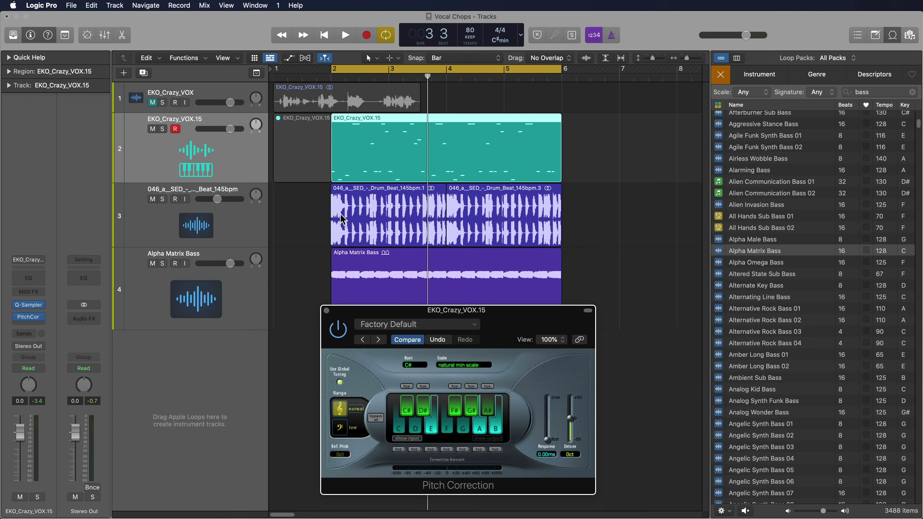
key("super+Up")
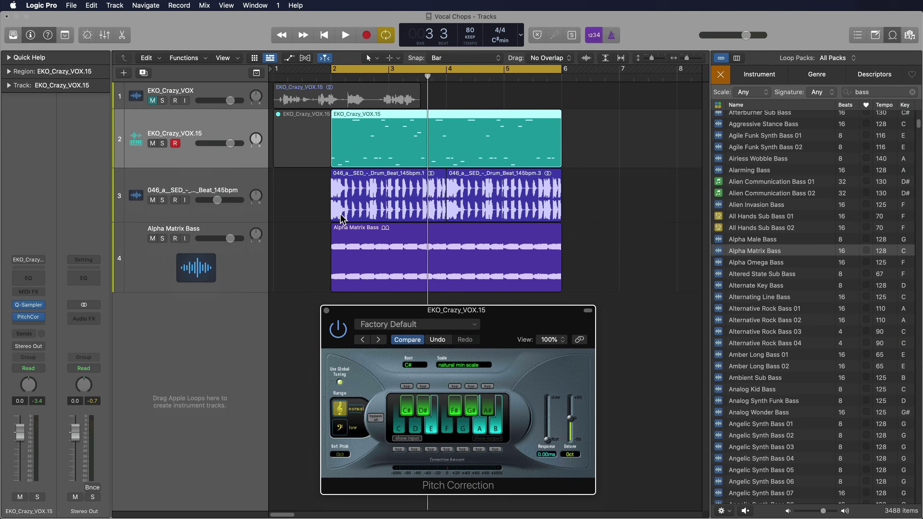
key("space")
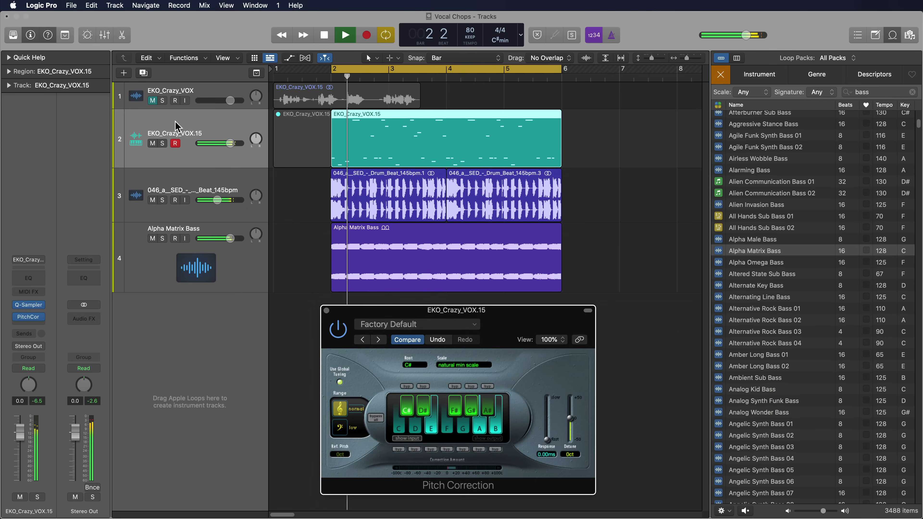
left_click(175, 143)
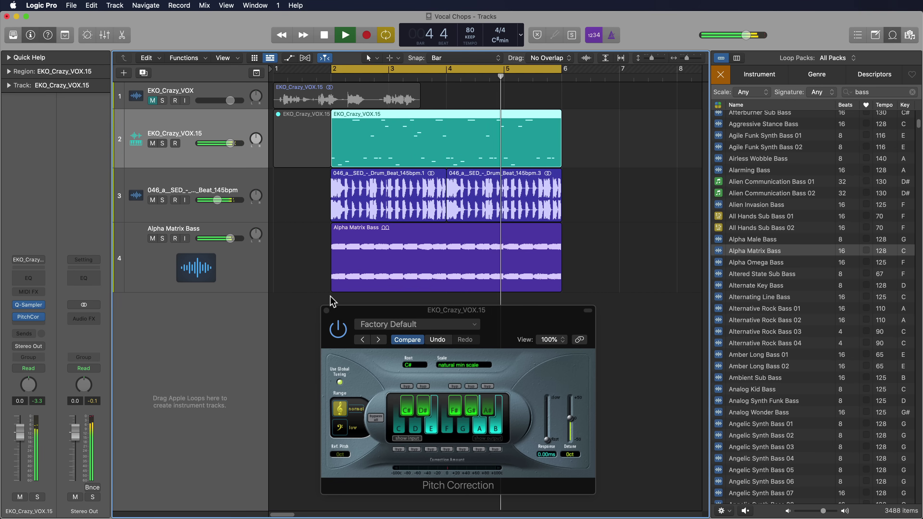
Close Pitch Correction and insert Antares Auto-Tune Artist (Stereo) on the vocal-chop track.
left_click(326, 311)
key("space")
left_click(326, 311)
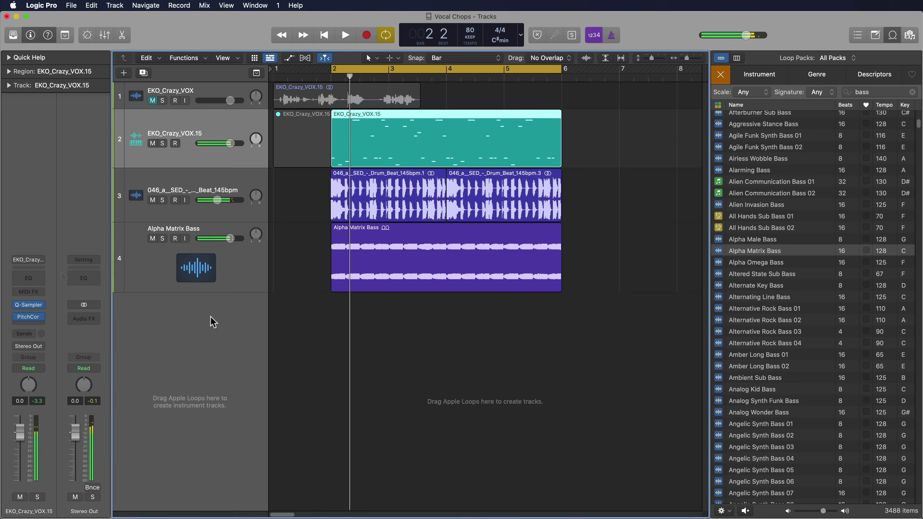
left_click(41, 318)
mouse_move(73, 516)
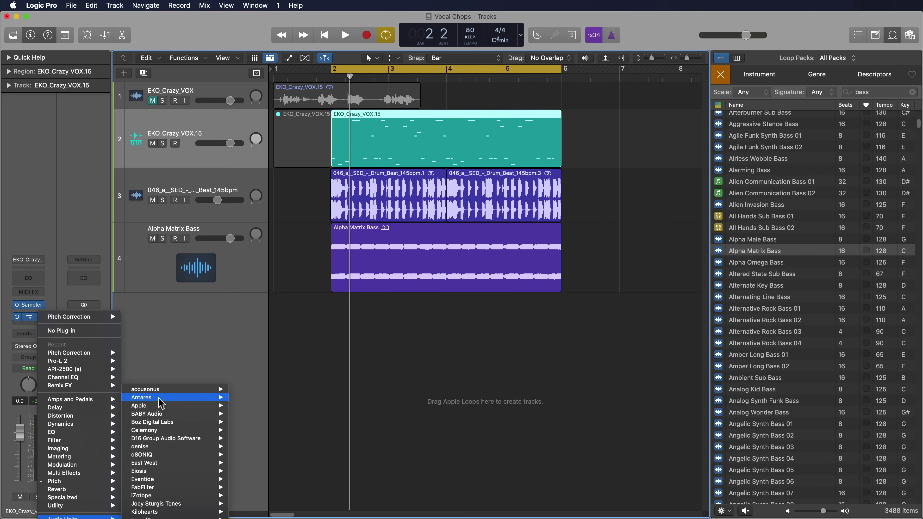
mouse_move(160, 403)
mouse_move(296, 417)
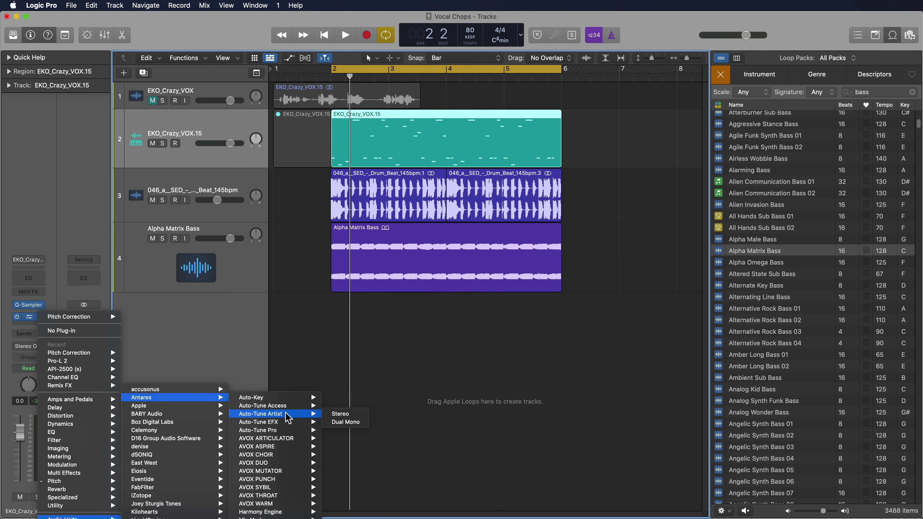
left_click(352, 414)
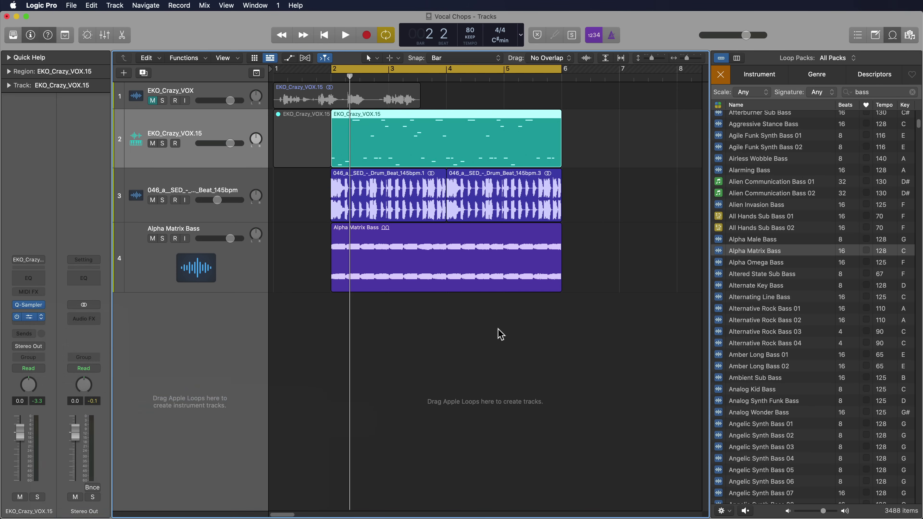
Set Auto-Tune Artist to key C#, scale Minor, Classic mode, play, then close it.
left_click(494, 189)
left_click(523, 189)
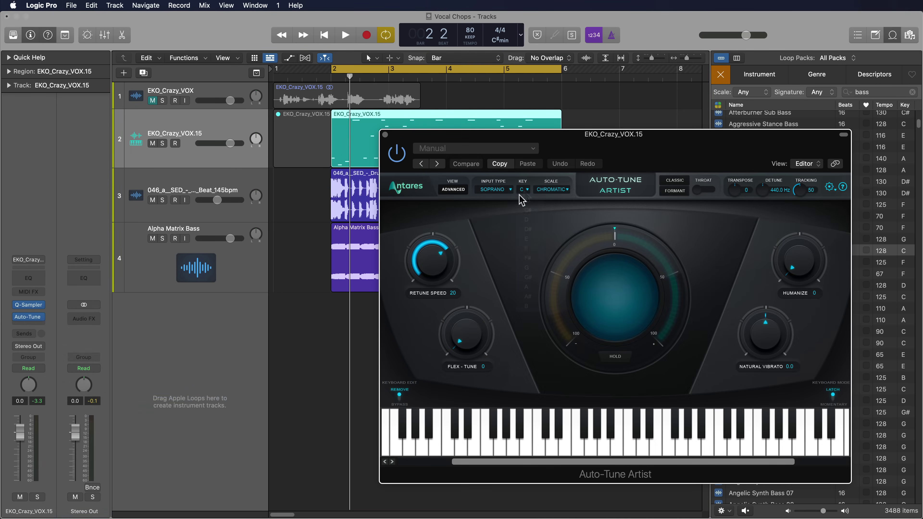
left_click(523, 189)
left_click(527, 210)
left_click(556, 197)
left_click(562, 213)
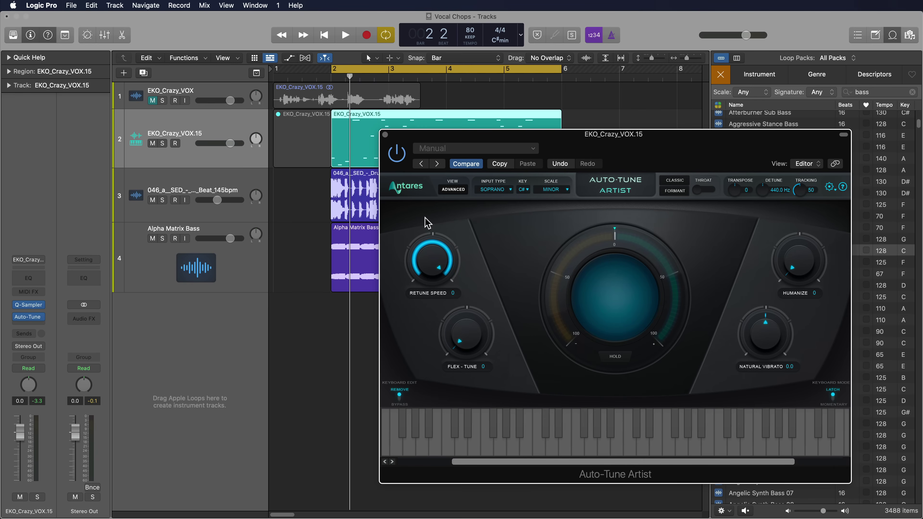
left_click(678, 183)
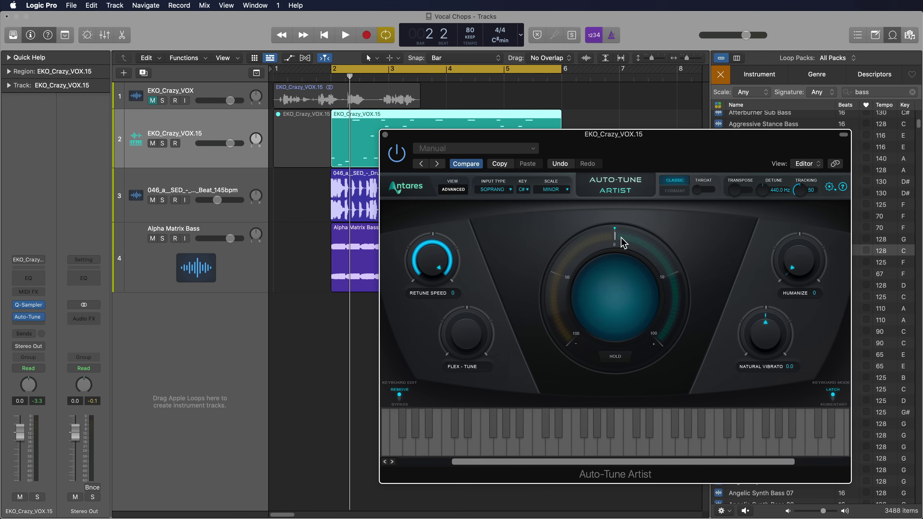
key("space")
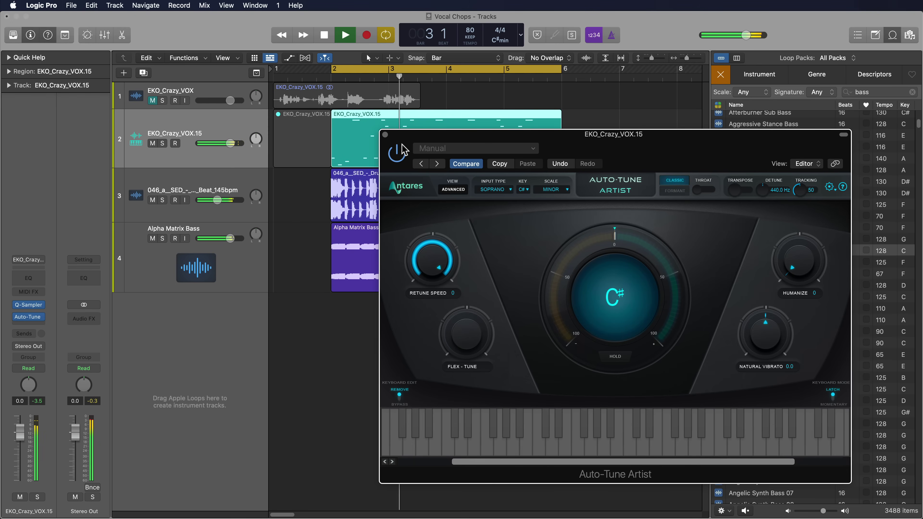
left_click(385, 135)
left_click(447, 350)
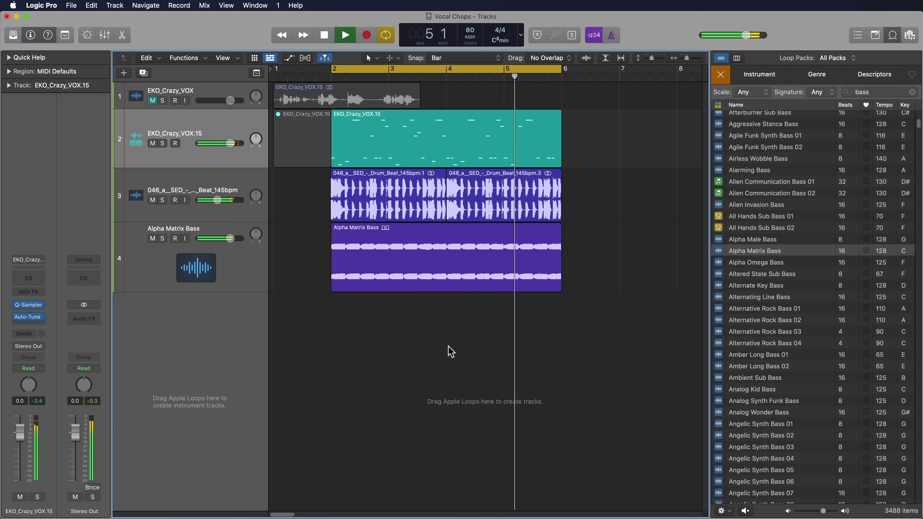
Add a Channel EQ after Auto-Tune with low cut at 436 Hz and high cut near 8900 Hz.
key("space")
left_click(28, 277)
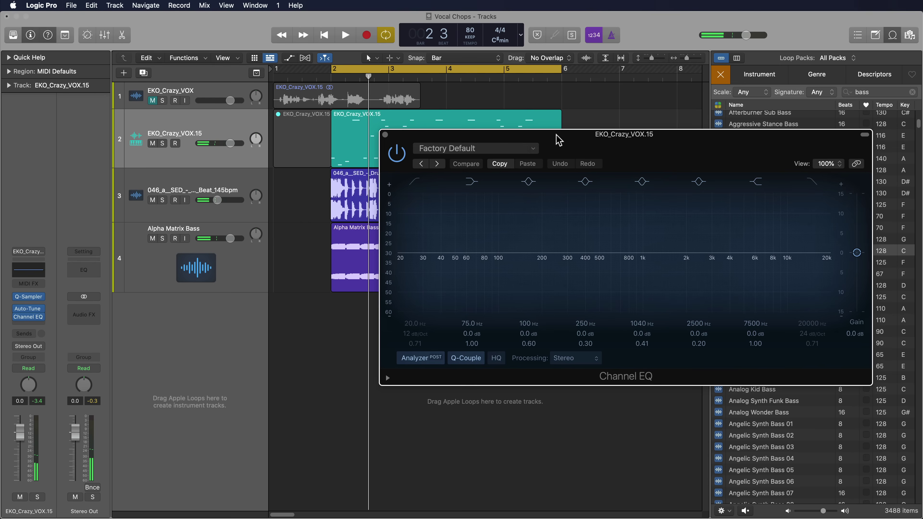
left_click_drag(559, 140, 507, 180)
left_click(363, 222)
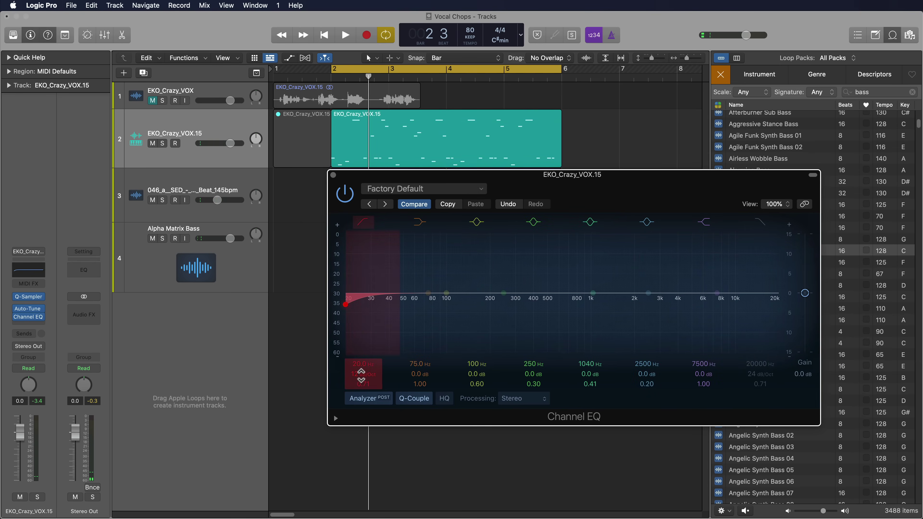
left_click_drag(360, 364, 360, 320)
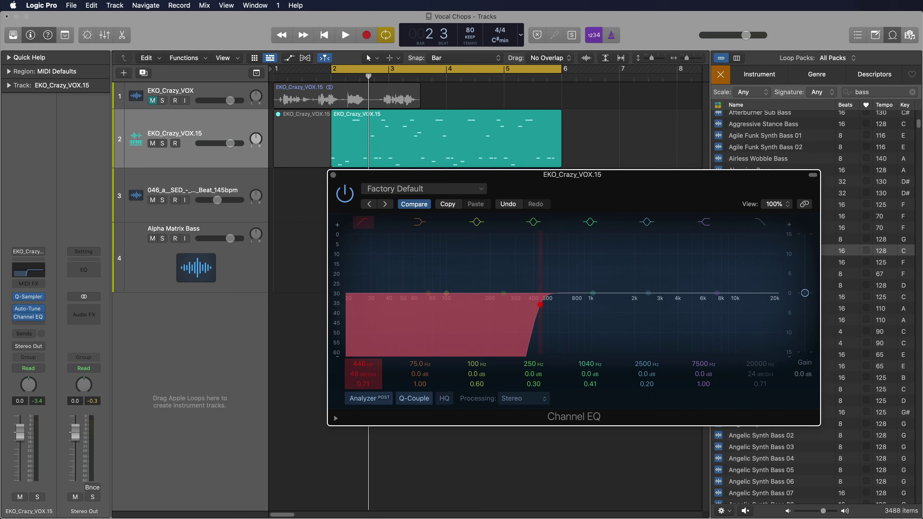
left_click(760, 223)
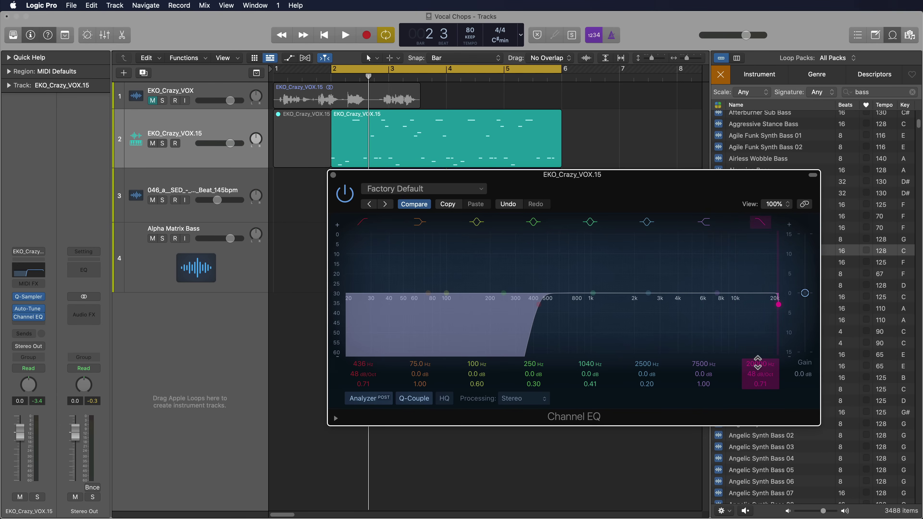
mouse_move(757, 362)
left_mouse_down()
mouse_move(757, 378)
mouse_move(758, 362)
left_mouse_up()
key("space")
Lower the EQ low cut to 264 Hz and audition The Kings Microphones after the EQ.
left_click_drag(538, 304, 519, 304)
left_click_drag(370, 371, 370, 376)
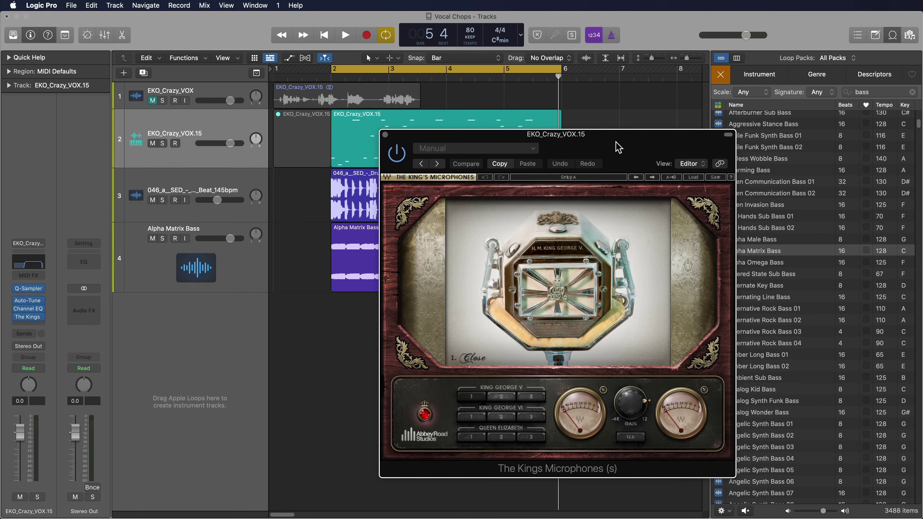
left_click_drag(617, 146, 747, 151)
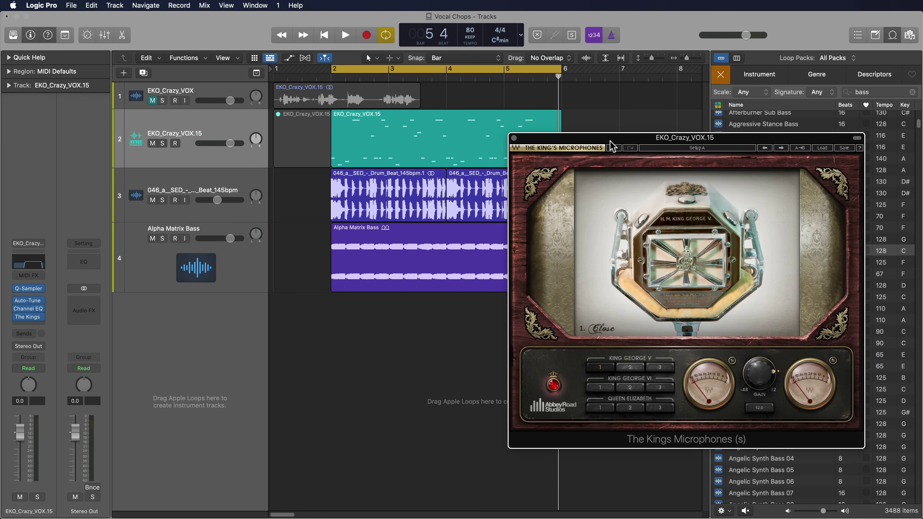
left_click_drag(610, 144, 638, 185)
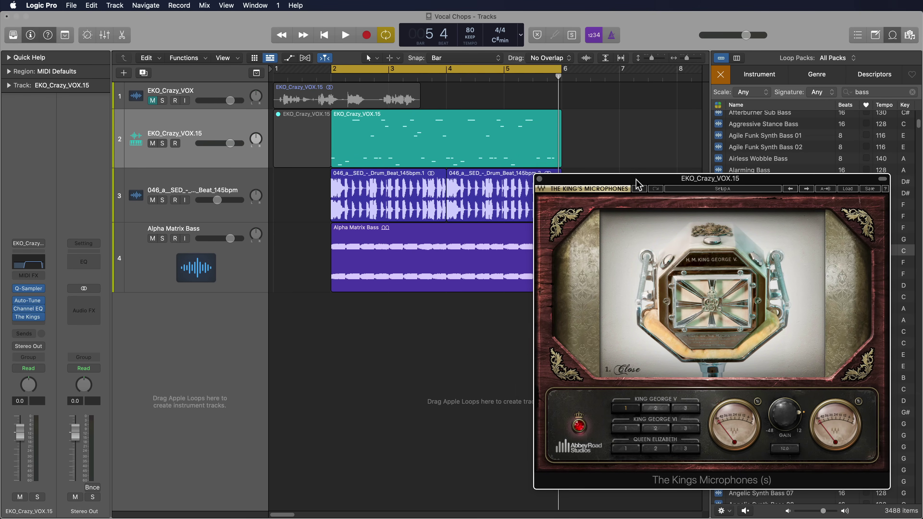
key("space")
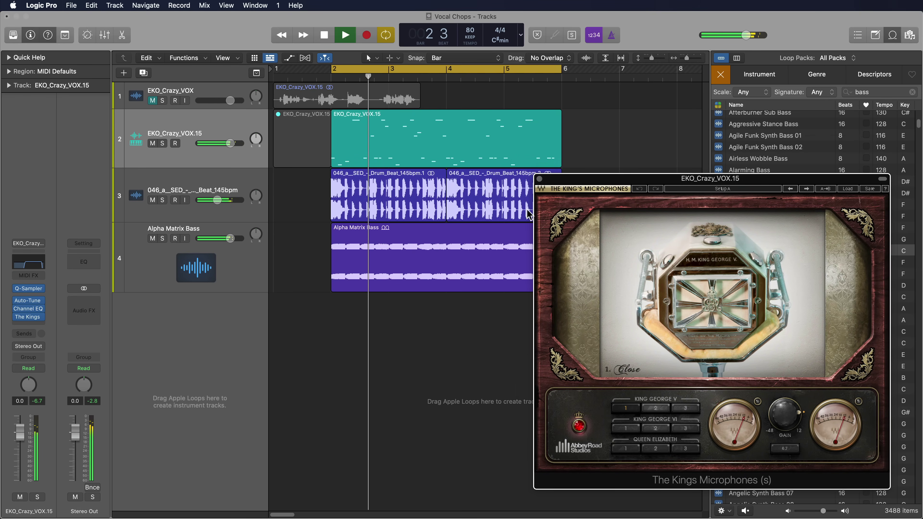
key("super+w")
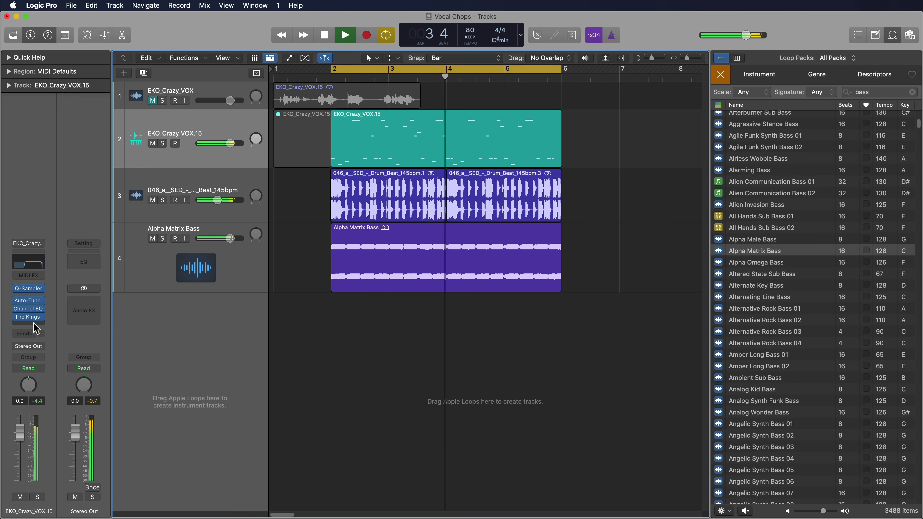
Narrow the Stereo Delay filters to 460–7500 Hz left and 390–3900 Hz right.
key("space")
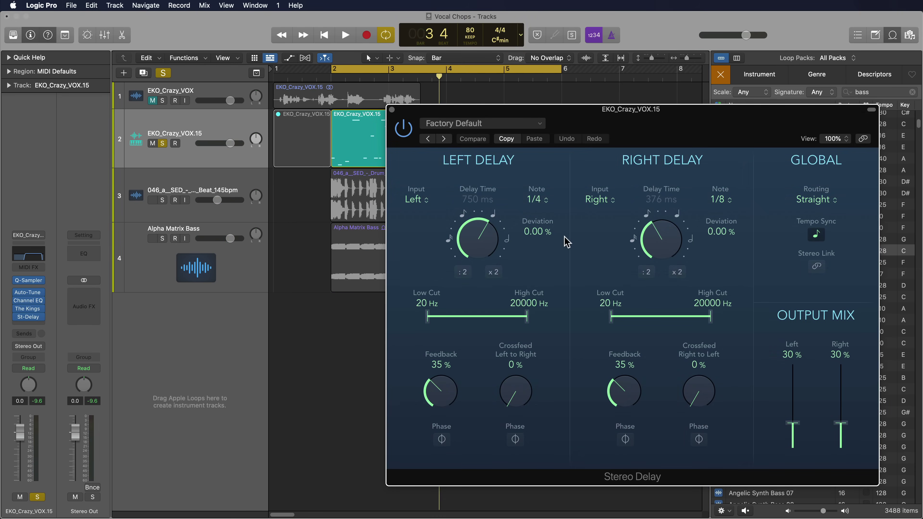
left_click_drag(439, 316, 463, 323)
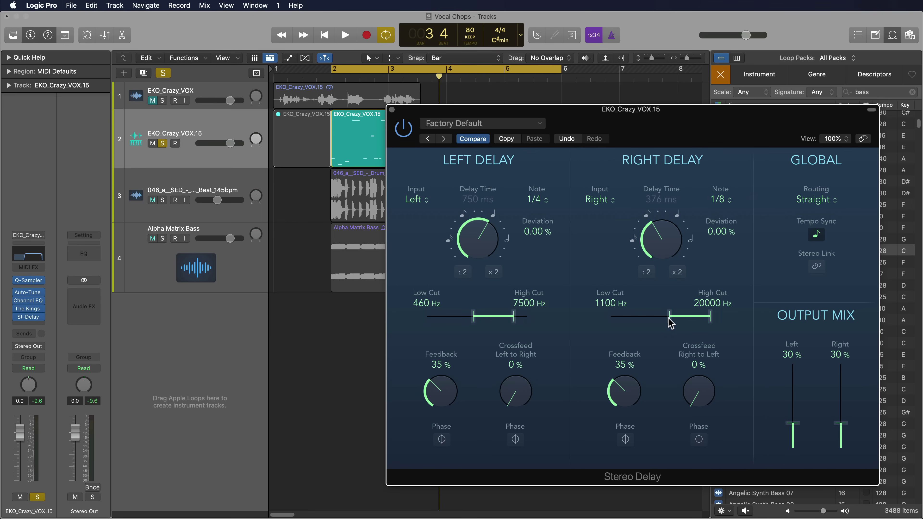
left_click_drag(705, 322, 687, 316)
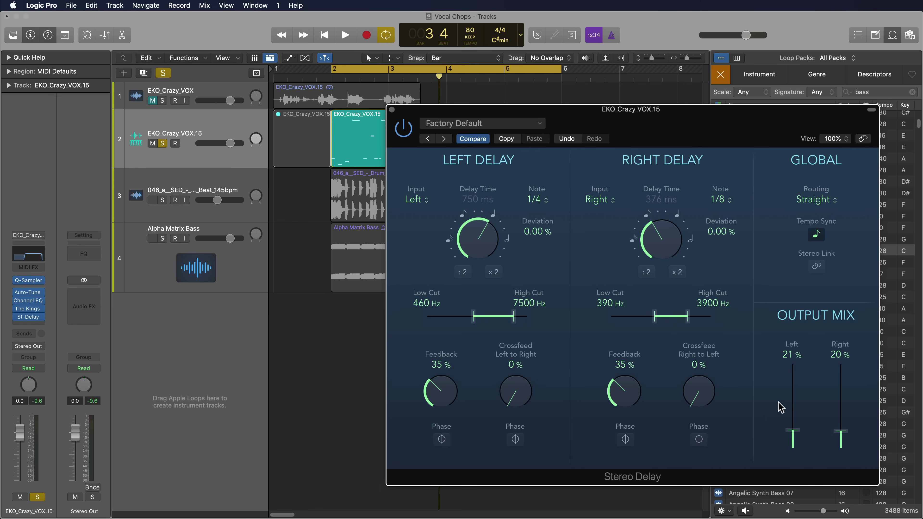
key("space")
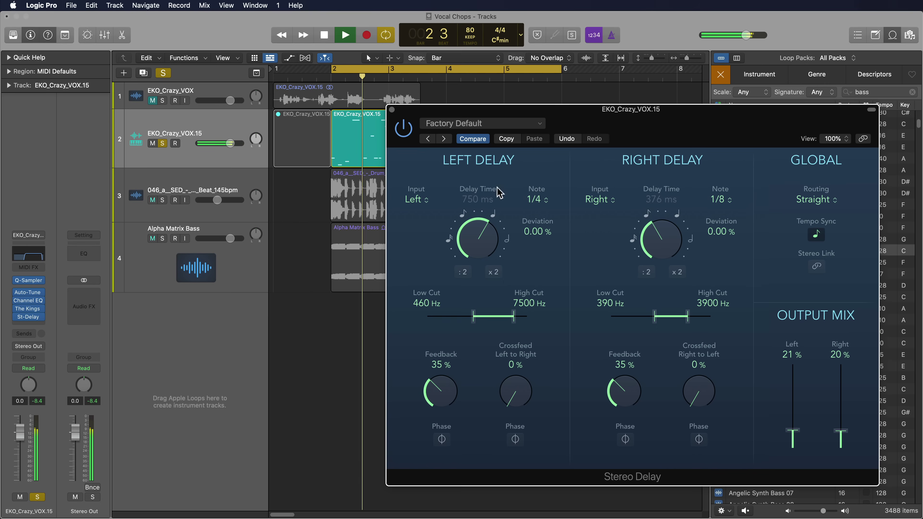
left_click(392, 110)
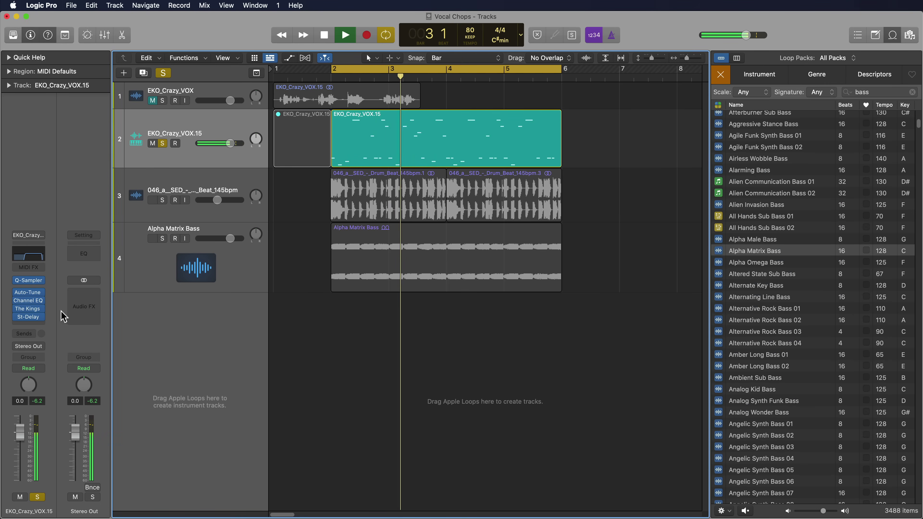
Insert a stereo ChromaVerb on the vocal-chop track.
left_click(41, 324)
mouse_move(68, 457)
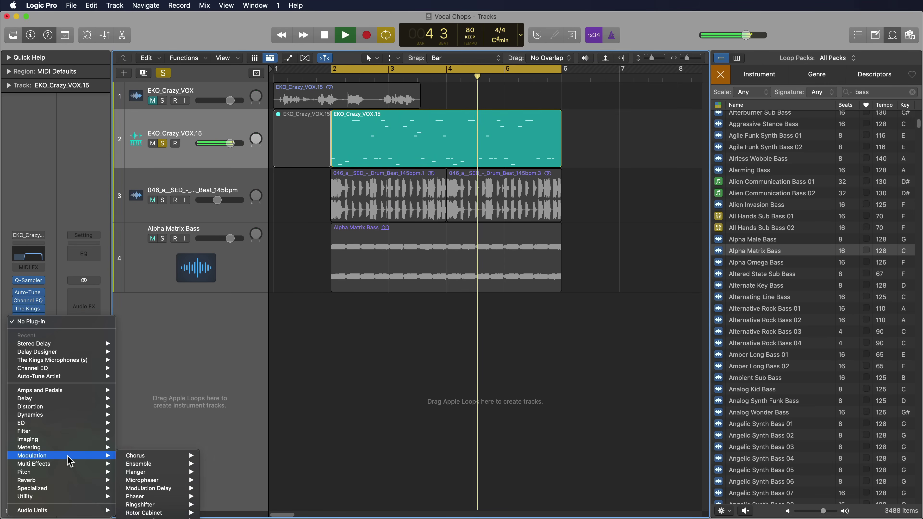
mouse_move(62, 480)
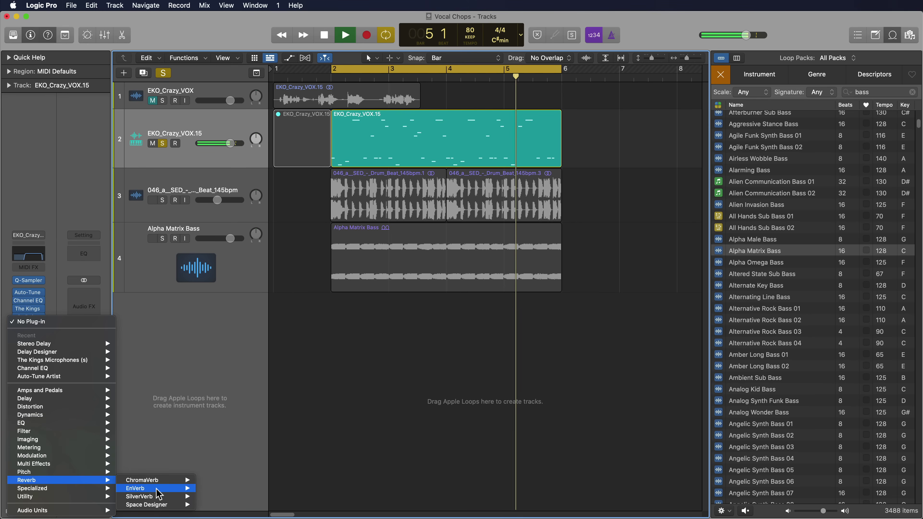
mouse_move(171, 480)
left_click(215, 480)
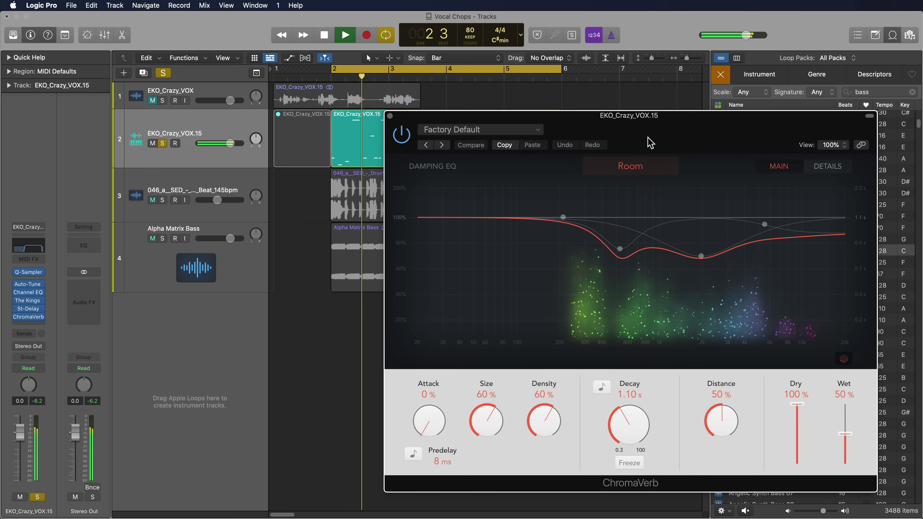
Set ChromaVerb to Synth Hall with 2.20 s decay, Dry 78% and Wet 54%.
left_click(632, 169)
left_click(725, 216)
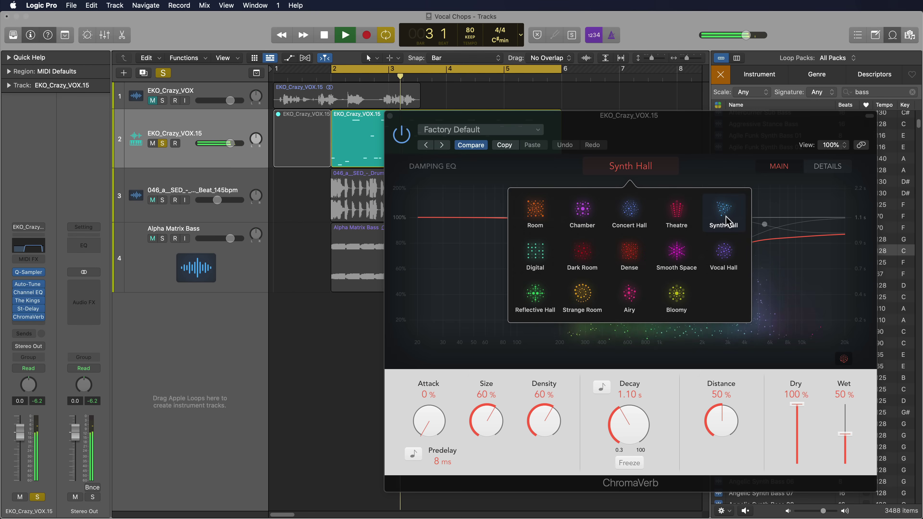
left_click(714, 154)
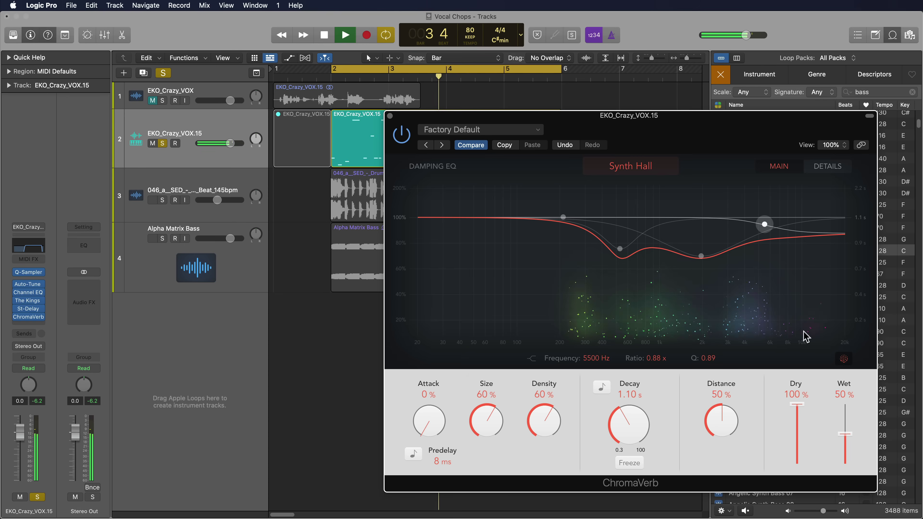
left_click_drag(845, 434, 845, 430)
left_click_drag(797, 404, 845, 431)
left_click_drag(645, 406, 661, 411)
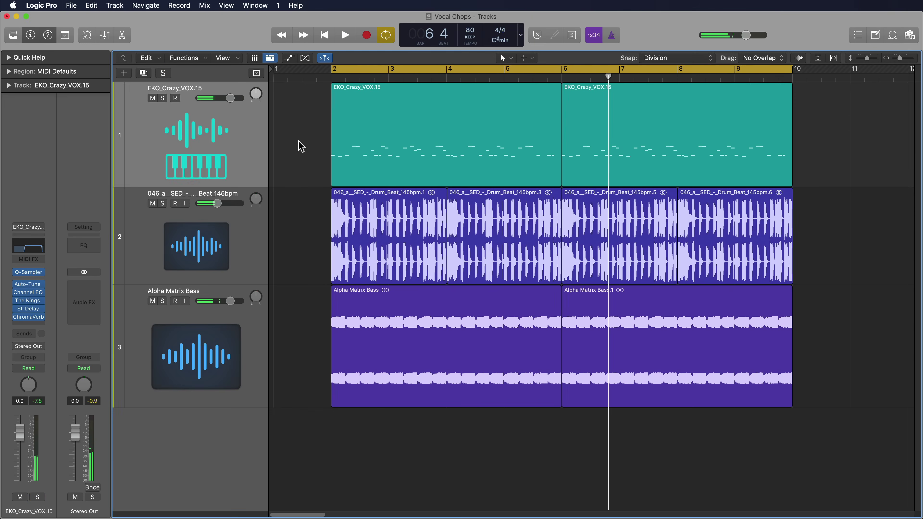
Duplicate the EKO_Crazy_VOX.15 track and name the copy 'Formant Shifted'.
left_click(233, 143)
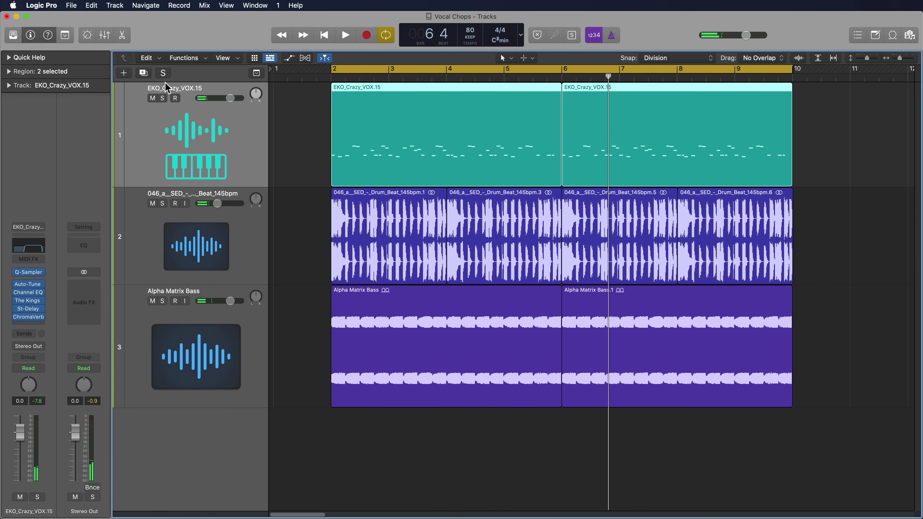
left_click(143, 73)
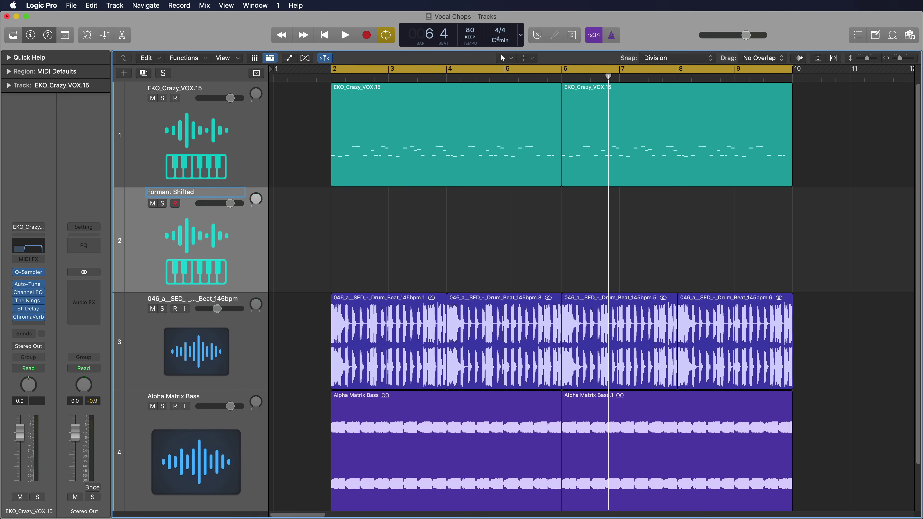
key("Return")
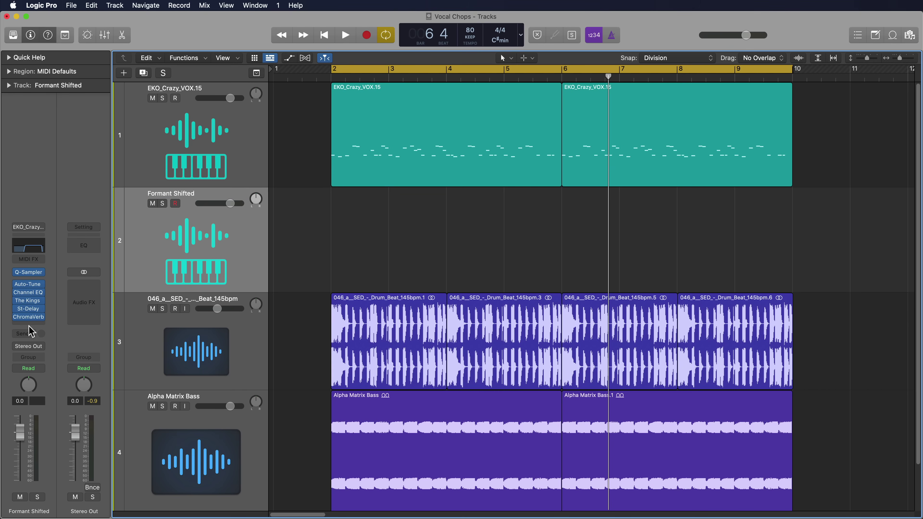
Insert a stereo Vocal Transformer on Formant Shifted and view it at 150%.
left_click(34, 293)
mouse_move(81, 421)
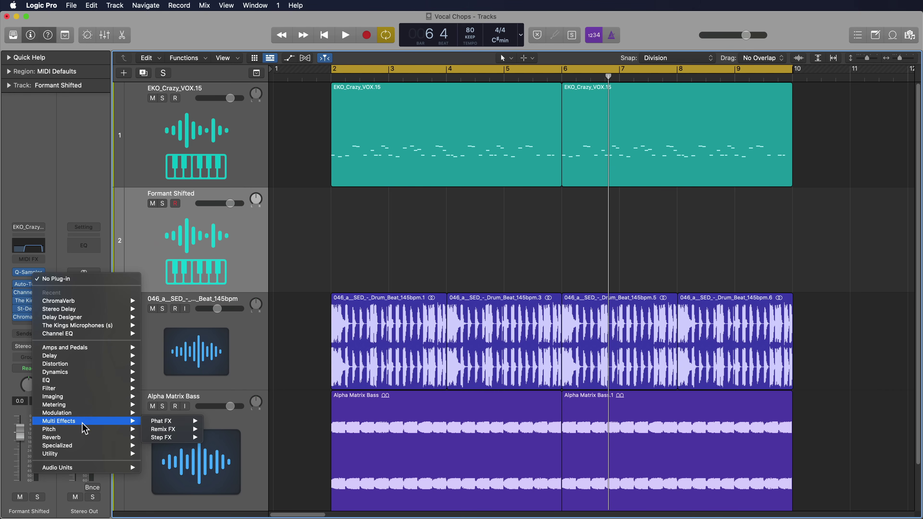
mouse_move(182, 445)
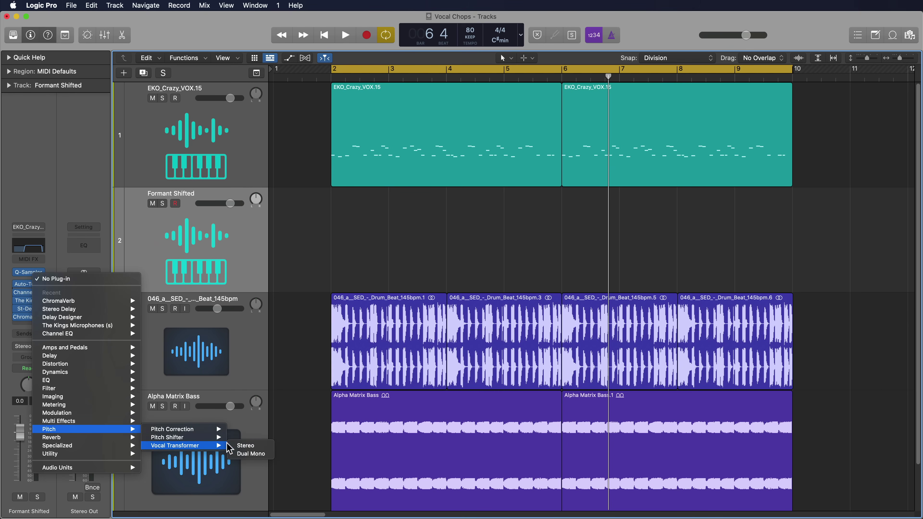
left_click(261, 448)
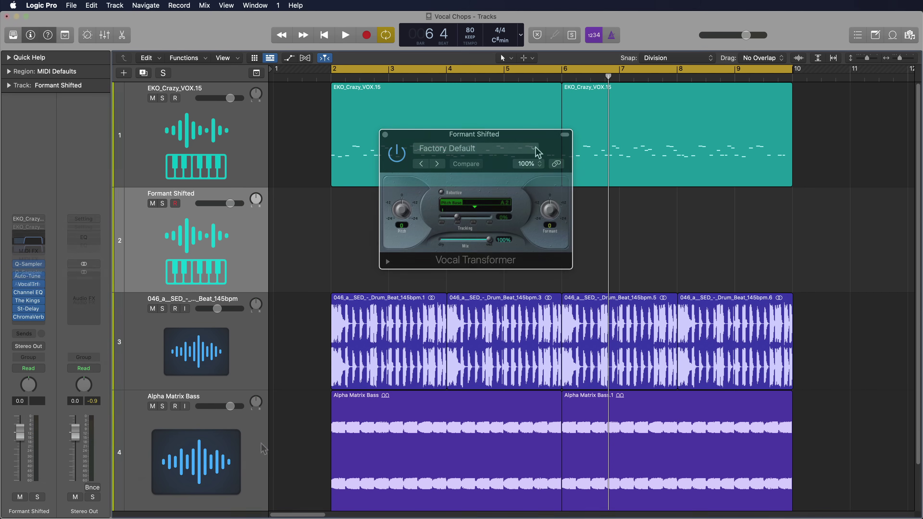
left_click(538, 164)
left_click(540, 235)
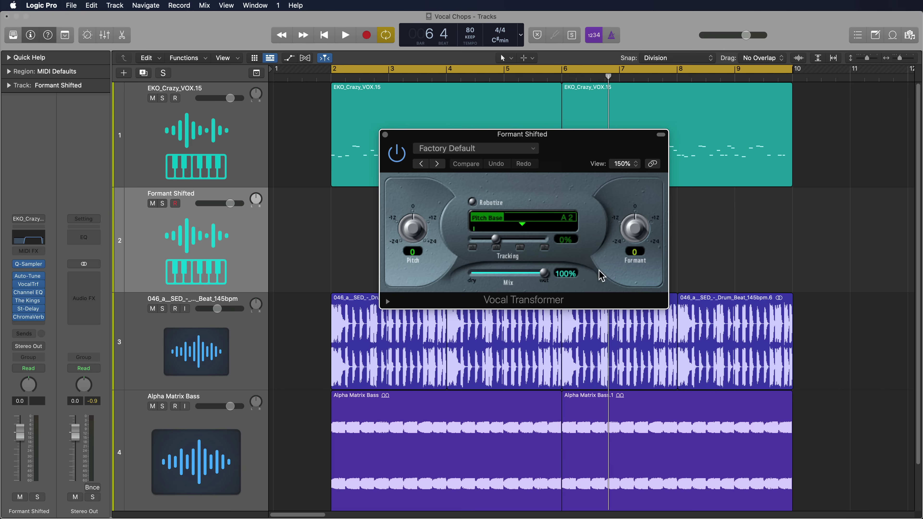
Set the Vocal Transformer to Pitch +12 and Formant -5.
left_click_drag(635, 228, 635, 255)
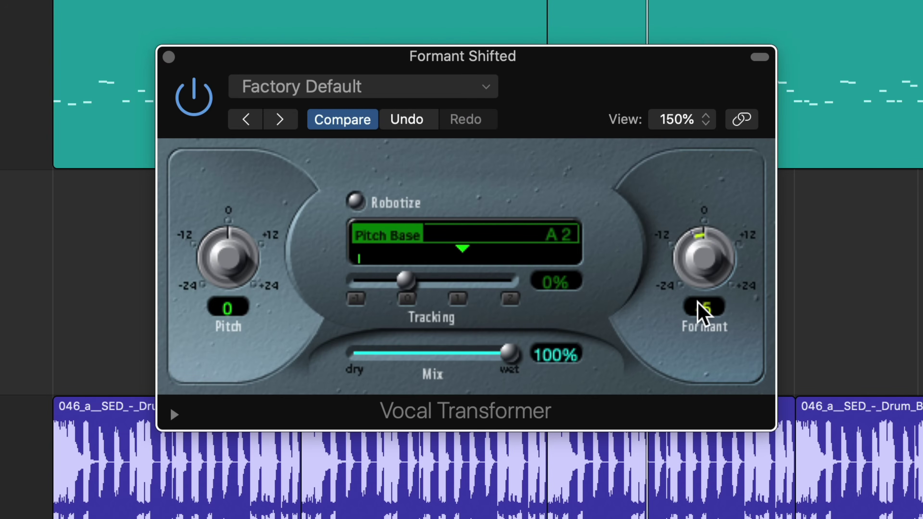
left_click_drag(272, 254, 259, 219)
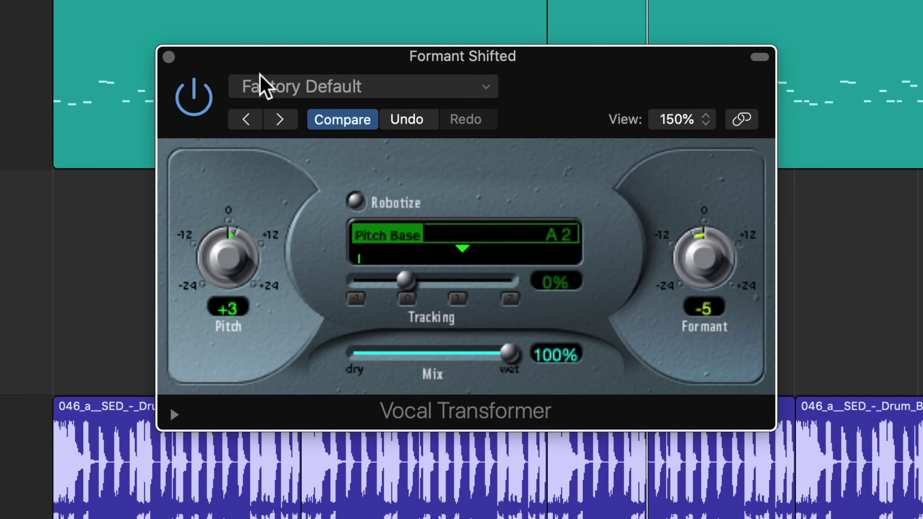
left_click_drag(267, 264, 272, 222)
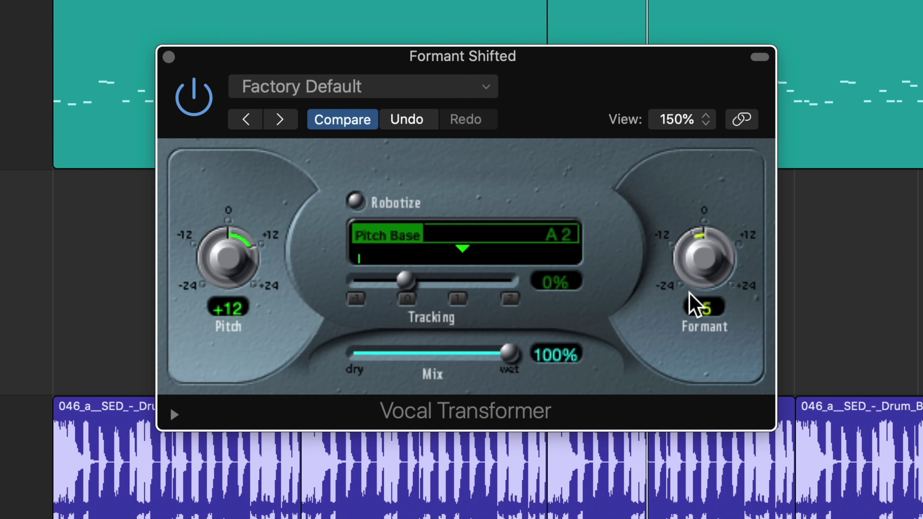
left_click_drag(694, 288, 713, 271)
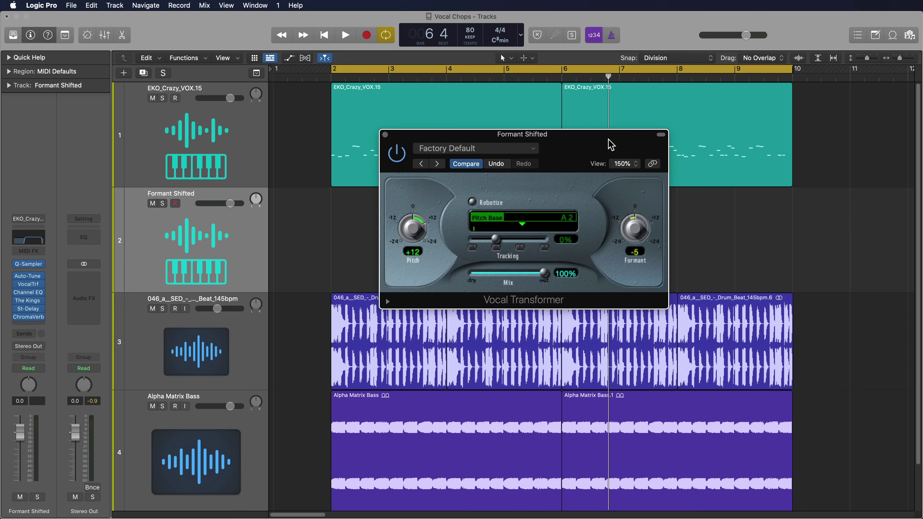
left_click_drag(648, 58, 898, 412)
Cut a chop from the EKO_Crazy_VOX.15 region and move it onto Formant Shifted.
left_click(463, 235)
key("ctrl+Right")
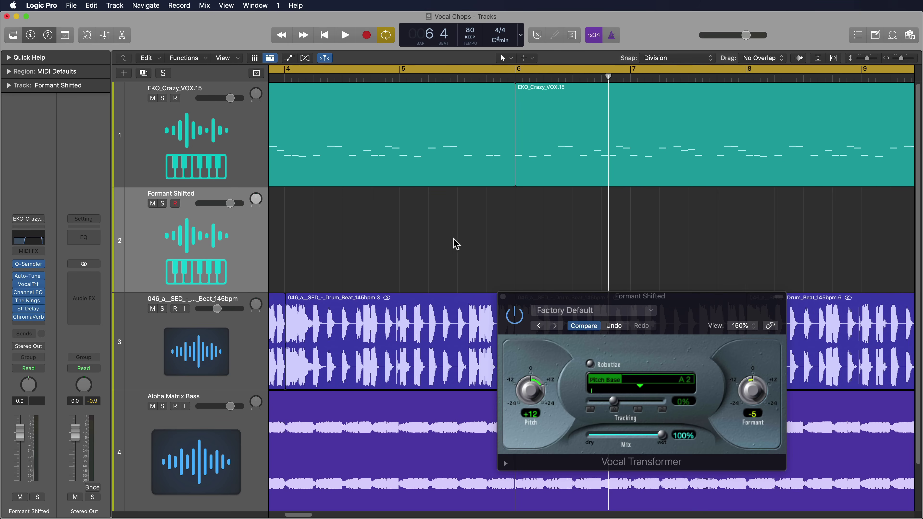
scroll(454, 242, "left", 5)
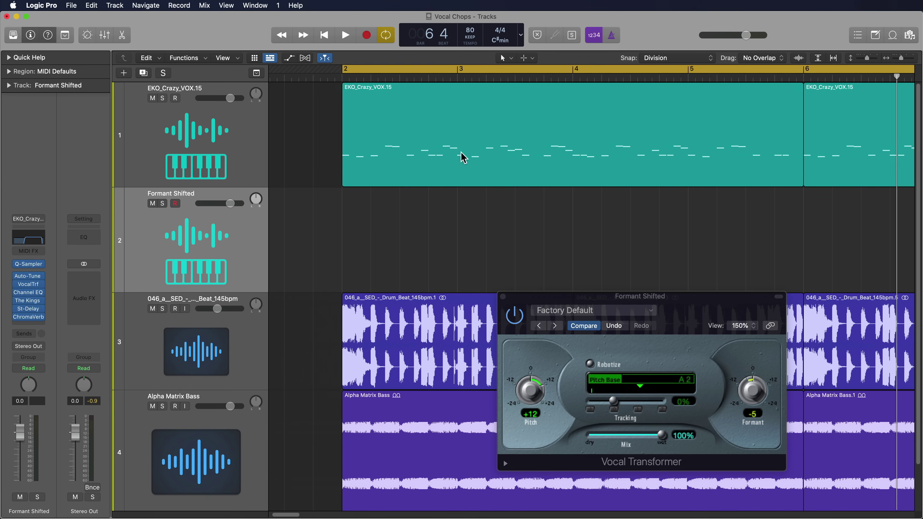
left_click_drag(433, 145, 472, 146)
left_click(453, 179)
left_click_drag(453, 179, 458, 227)
key("space")
Set the Formant Shifted Vocal Transformer to Pitch 0 and Formant +7.
left_click_drag(597, 303, 604, 257)
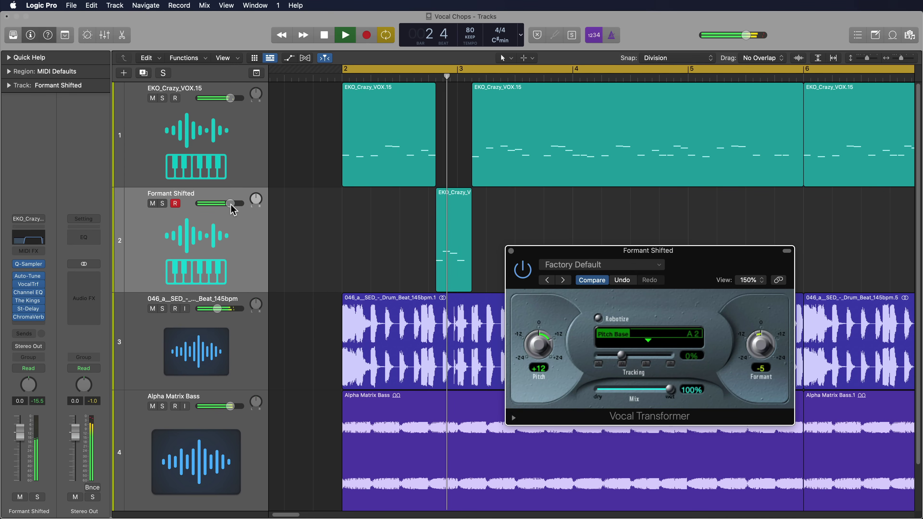
key("space")
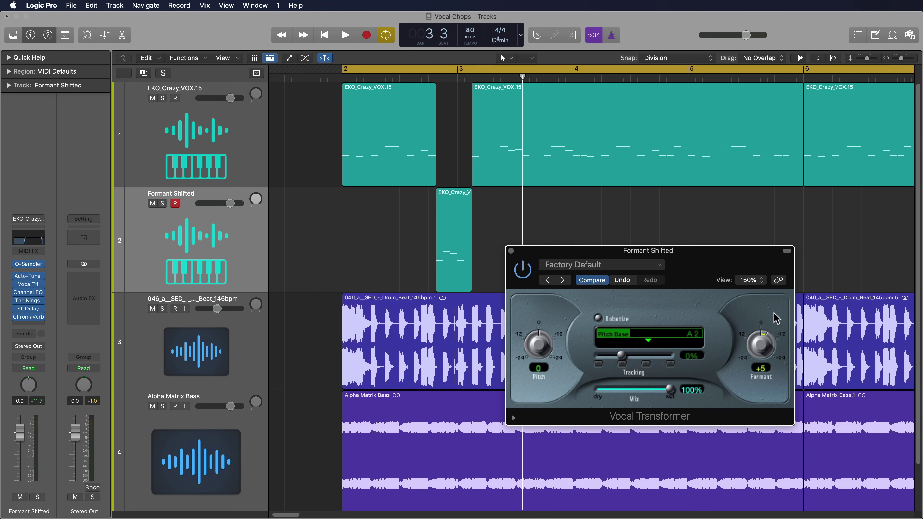
left_click_drag(775, 318, 775, 312)
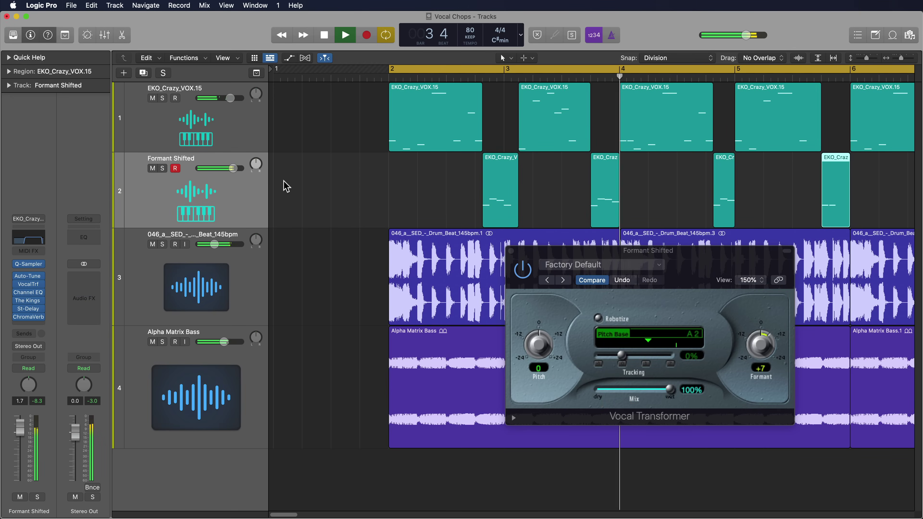
scroll(352, 201, "right", 3)
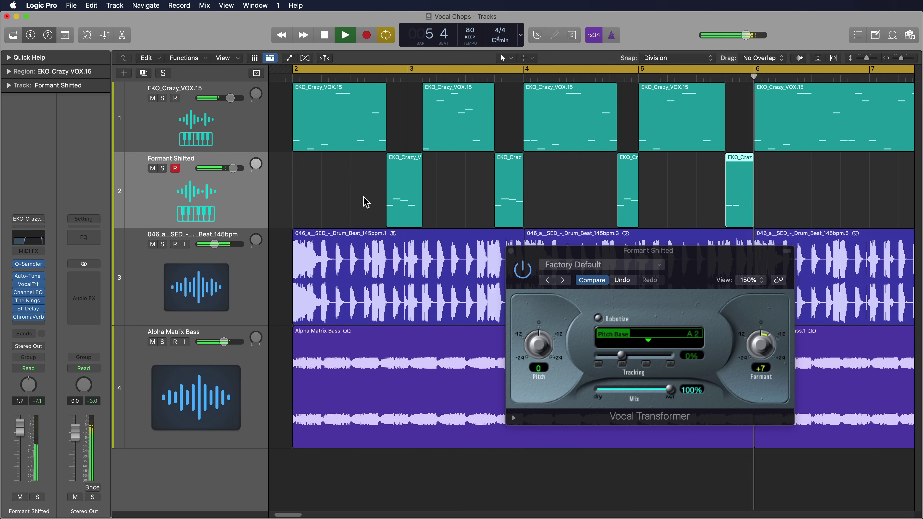
left_click(813, 188)
key("space")
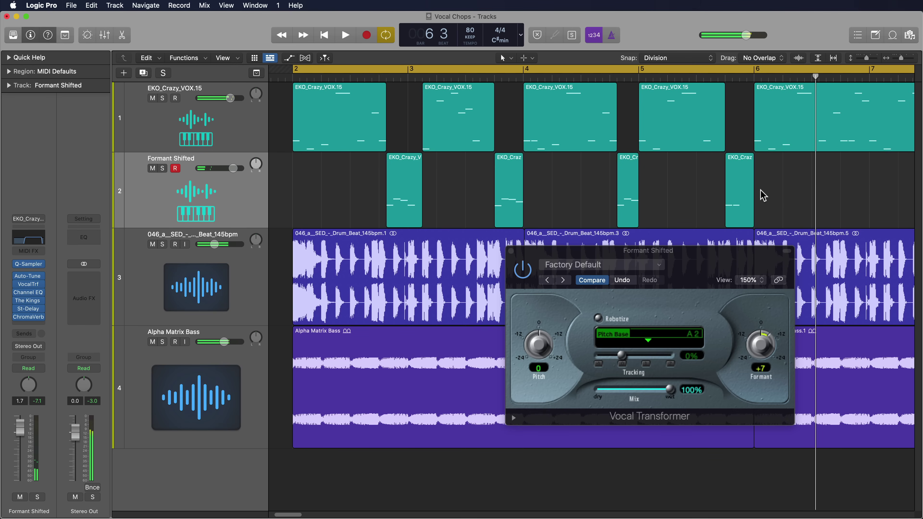
Trim the last Formant Shifted chop and duplicate the track as '8va + Formant Shift'.
left_click_drag(751, 215, 739, 215)
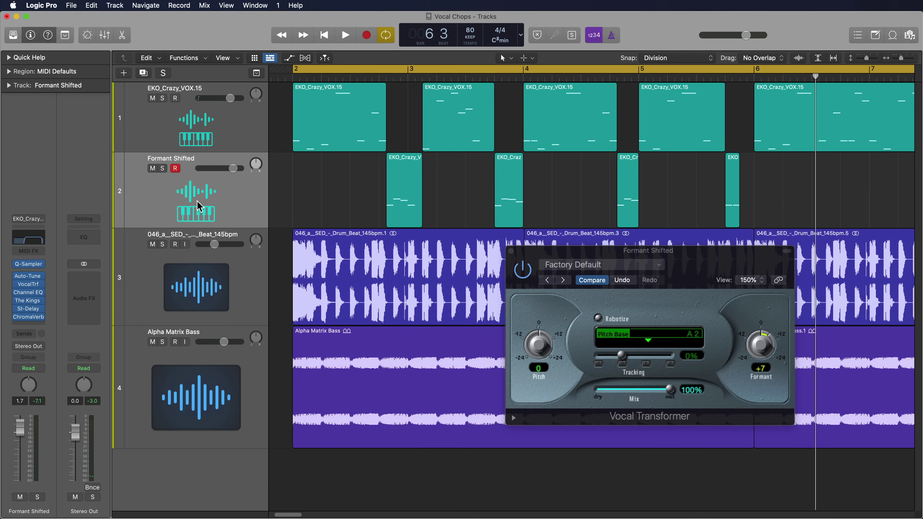
left_click(199, 206)
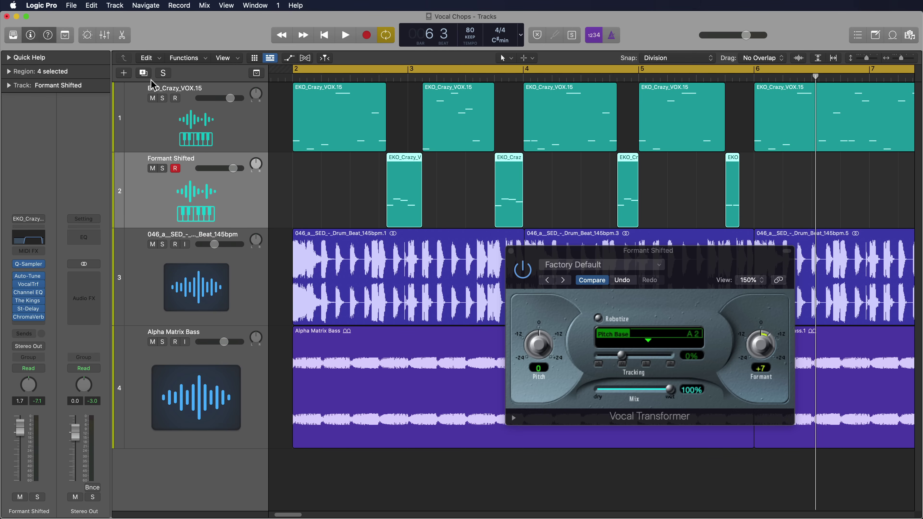
left_click(145, 74)
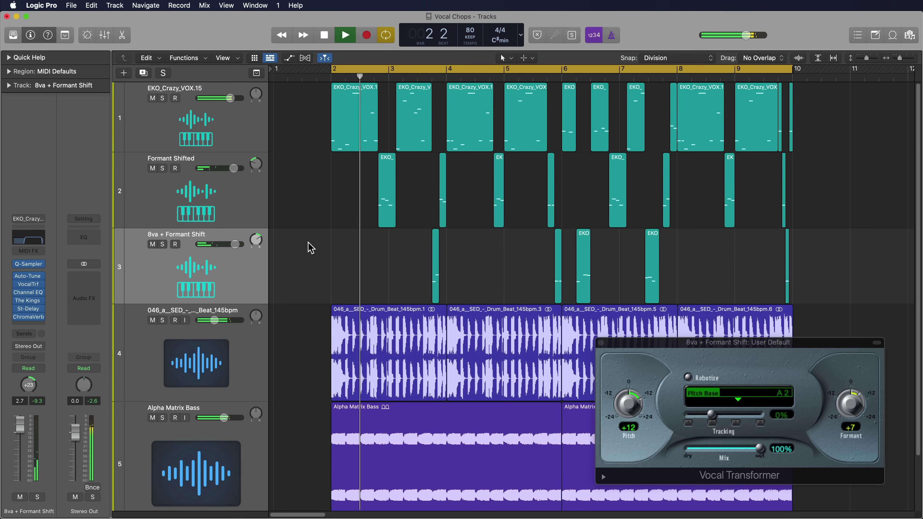
key("space")
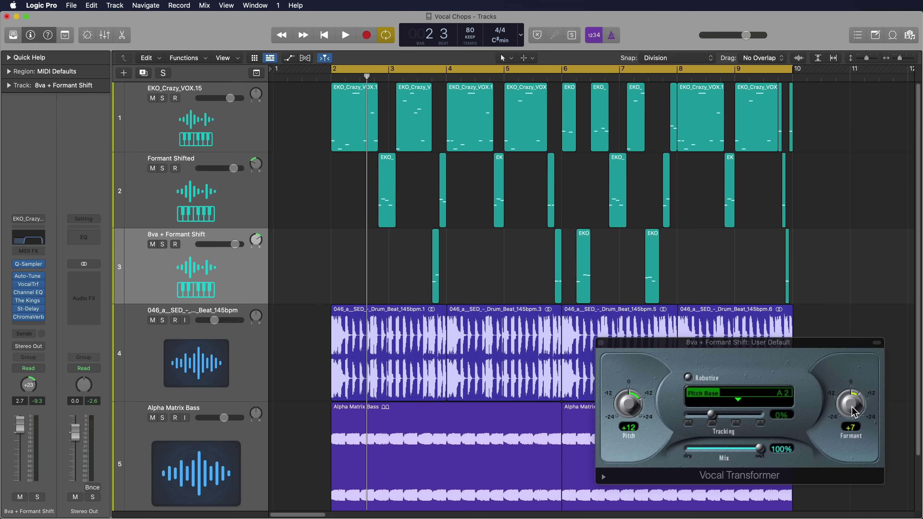
Lower the 8va + Formant Shift formant to +5 and compare both duplicate tracks.
left_click_drag(854, 412, 855, 419)
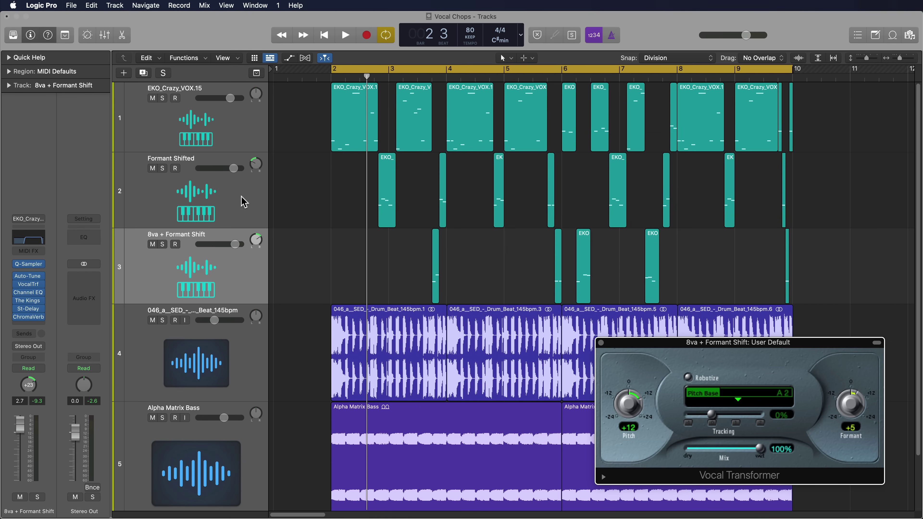
left_click(250, 193)
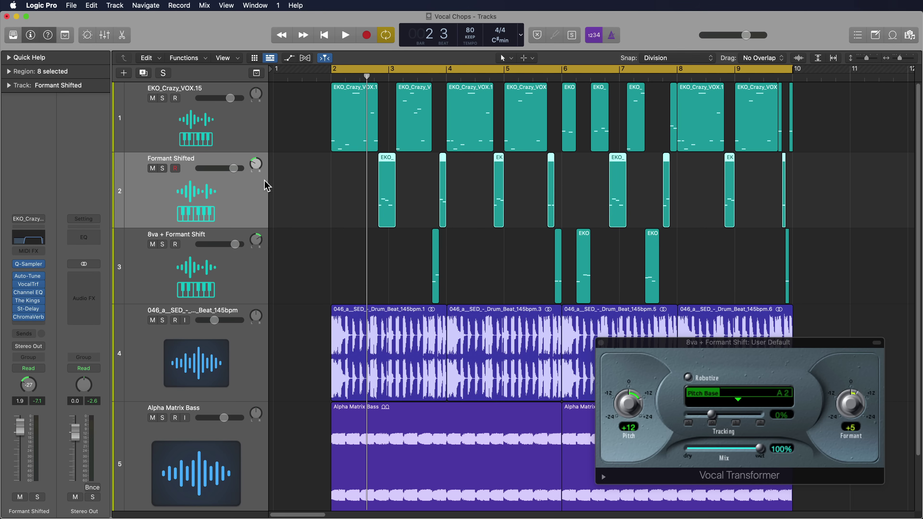
left_click(227, 278)
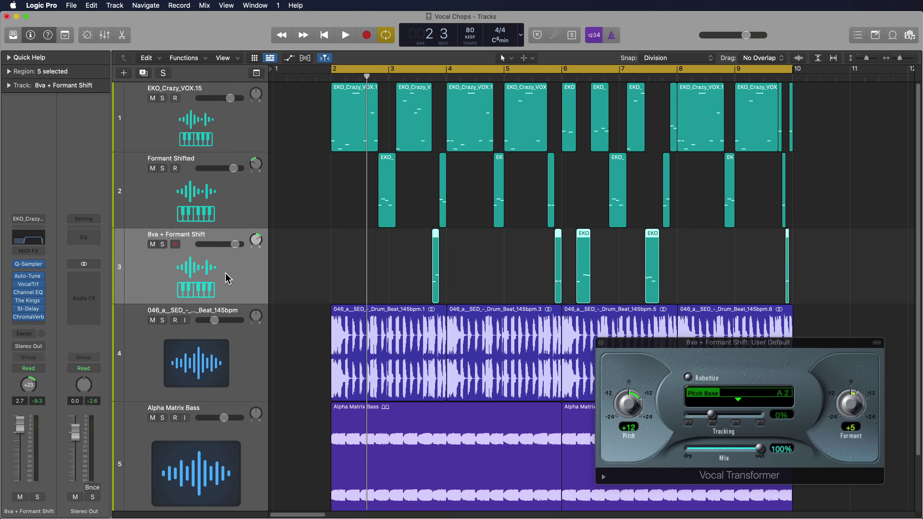